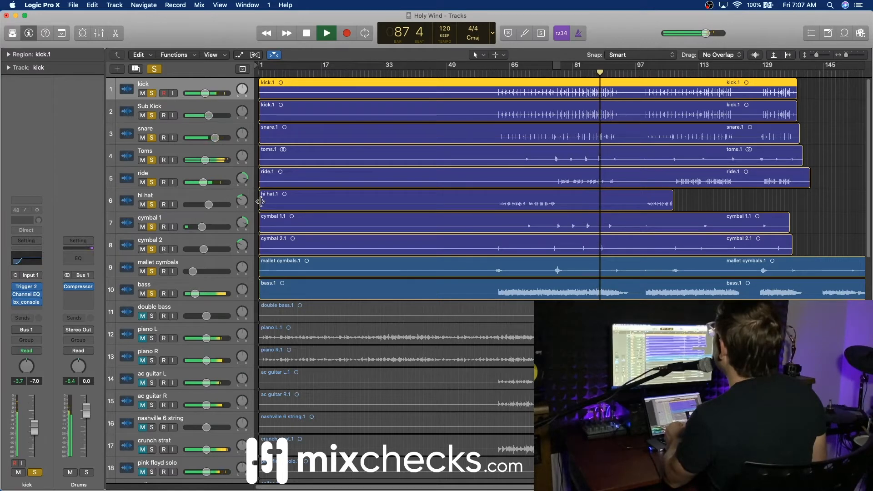
- Lower the Toms volume to about -7.6 dB and the bass volume to -22.0 dB during playback, and stop the song
drag(205, 160, 204, 160)
drag(195, 293, 194, 293)
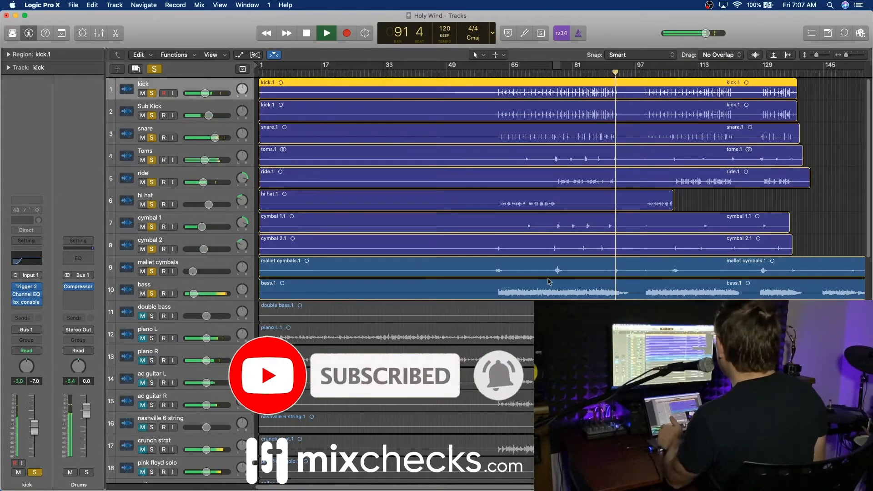
scroll(550, 283, right, 2)
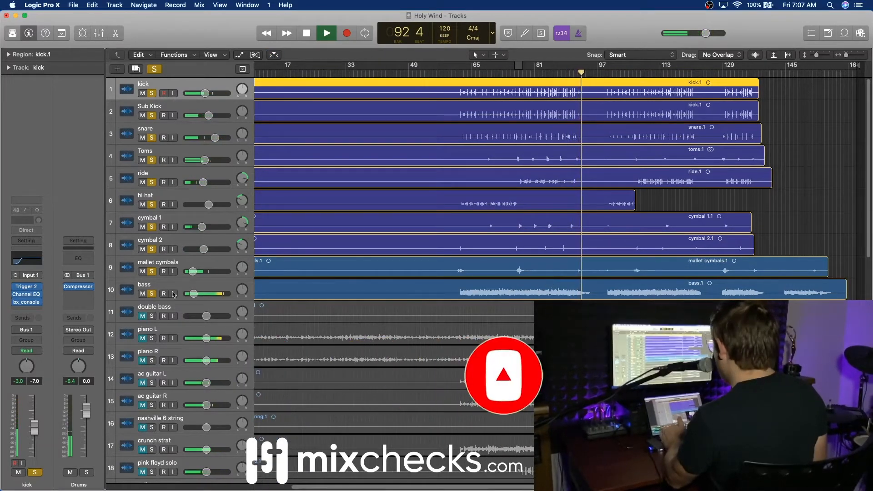
key(space)
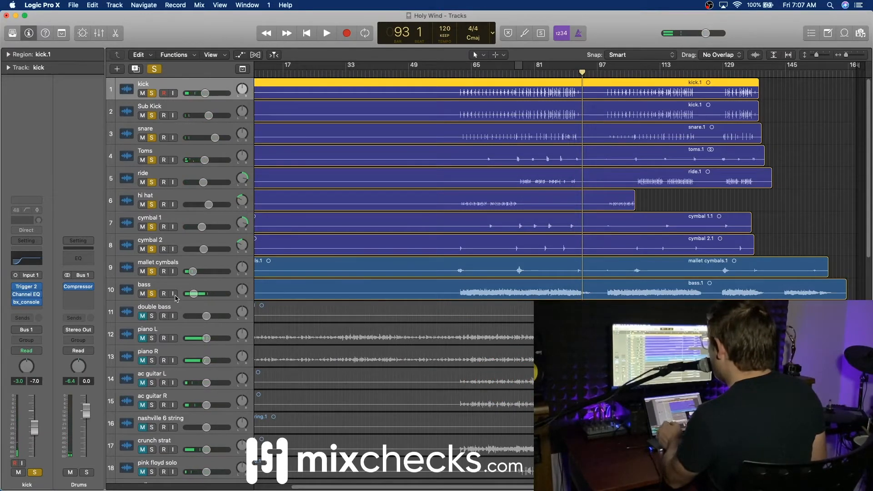
- Move the double bass track down the track list to sit directly below the cellos
click(179, 309)
scroll(206, 473, down, 5)
drag(206, 487, 205, 411)
drag(181, 276, 182, 392)
drag(177, 278, 182, 364)
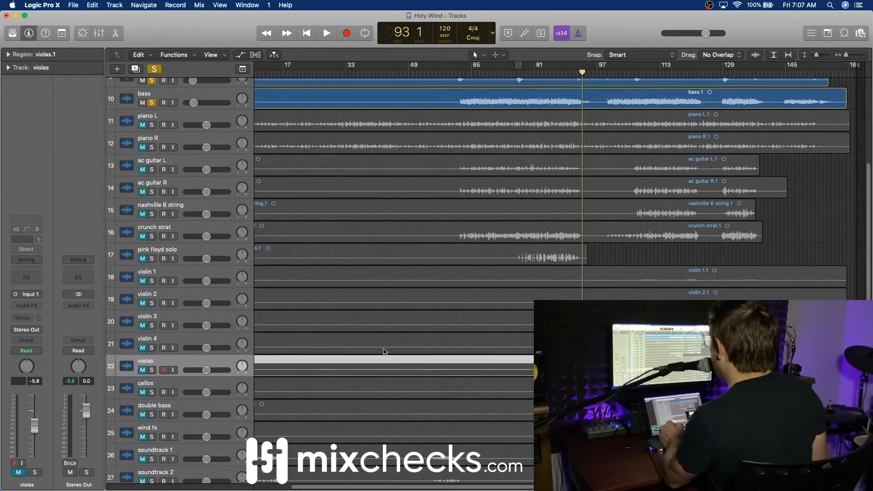
scroll(423, 302, up, 6)
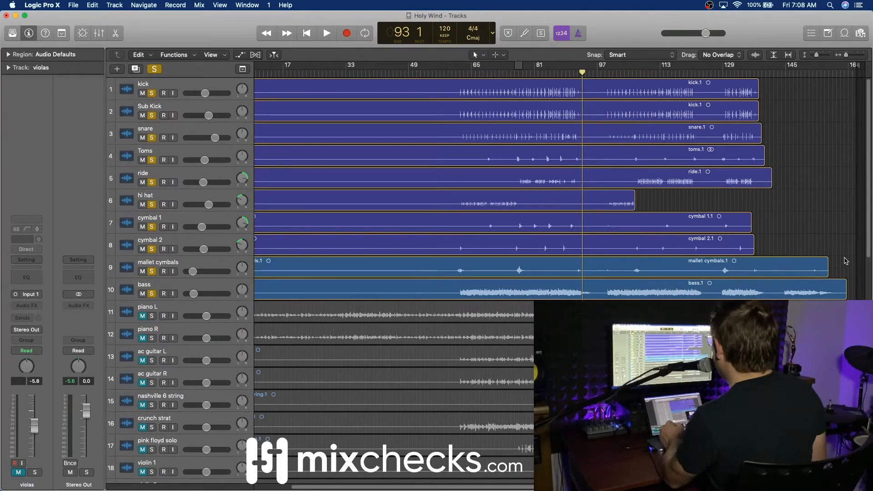
- Play the song from bar 73 and recolor the bass region orange-red
click(504, 74)
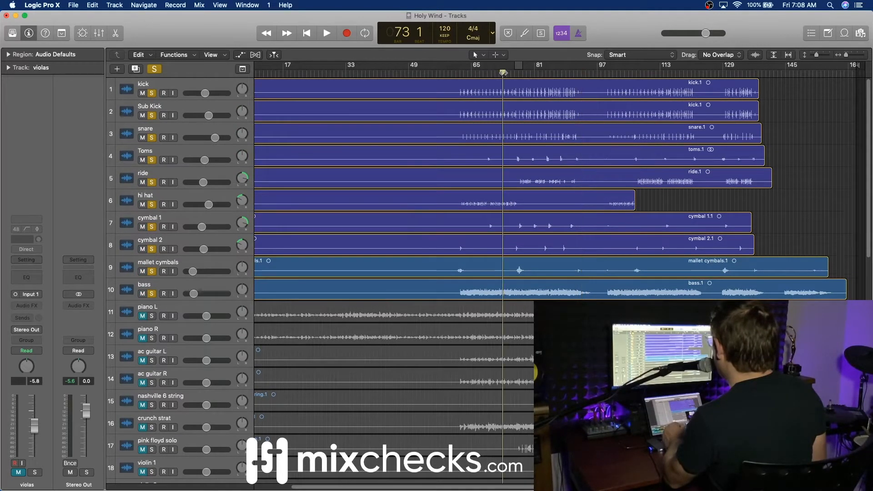
key(space)
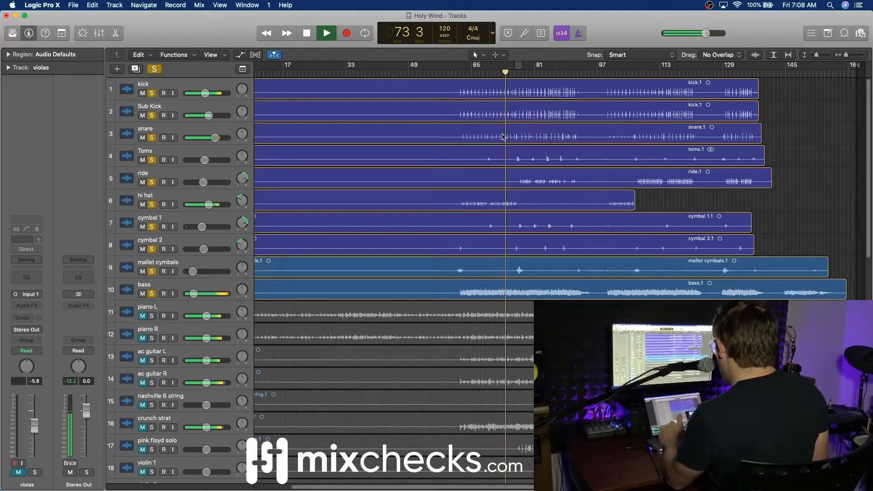
key(alt+c)
click(433, 287)
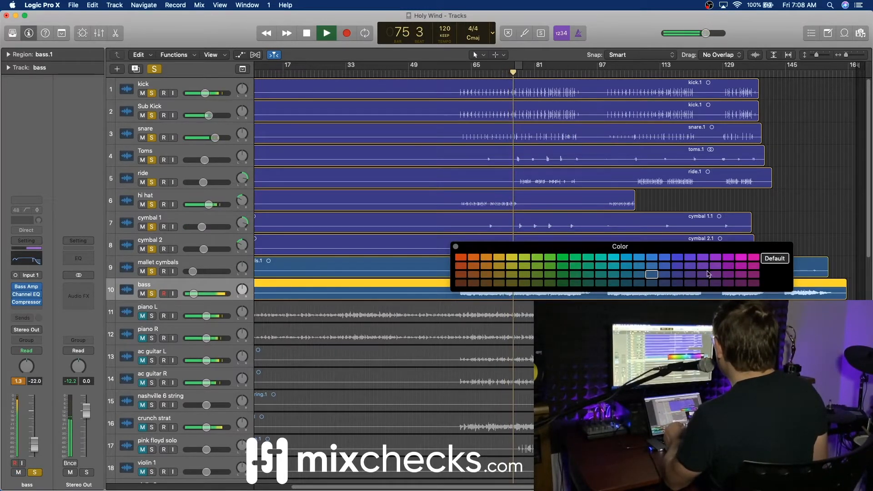
click(474, 283)
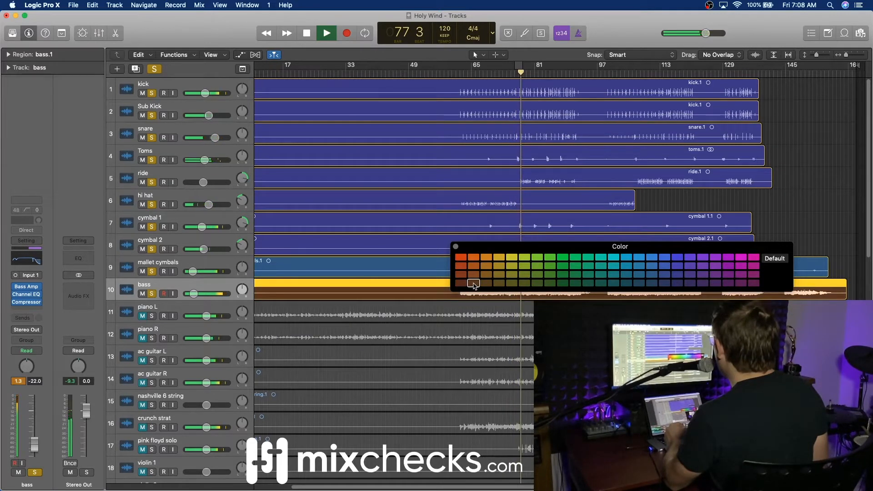
click(461, 266)
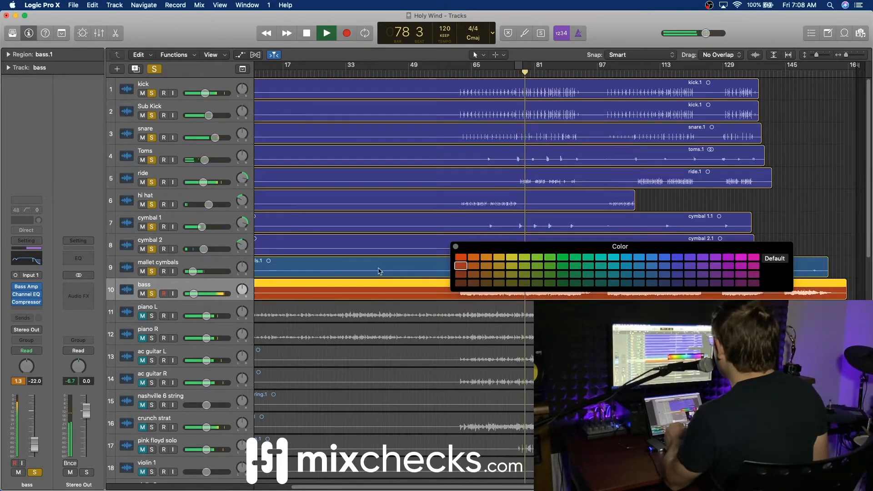
- Recolor the mallet cymbals region violet-blue to match the drum tracks, and close the color palette
click(363, 271)
click(678, 274)
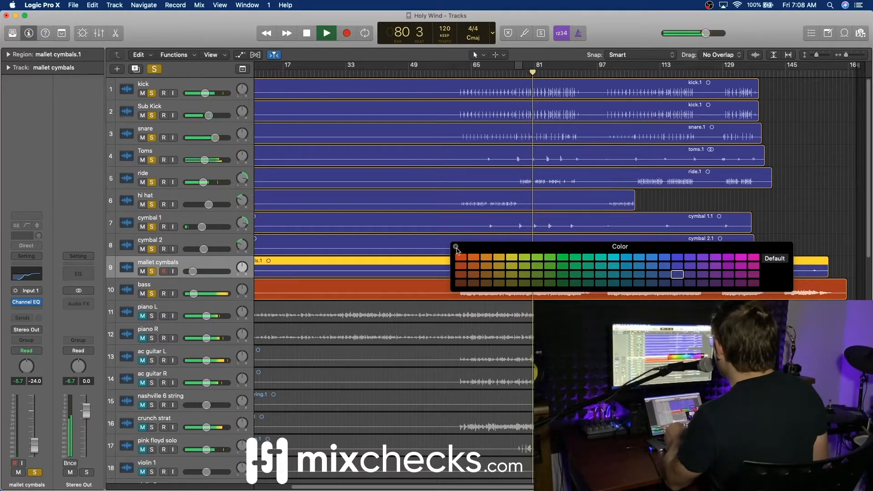
click(455, 247)
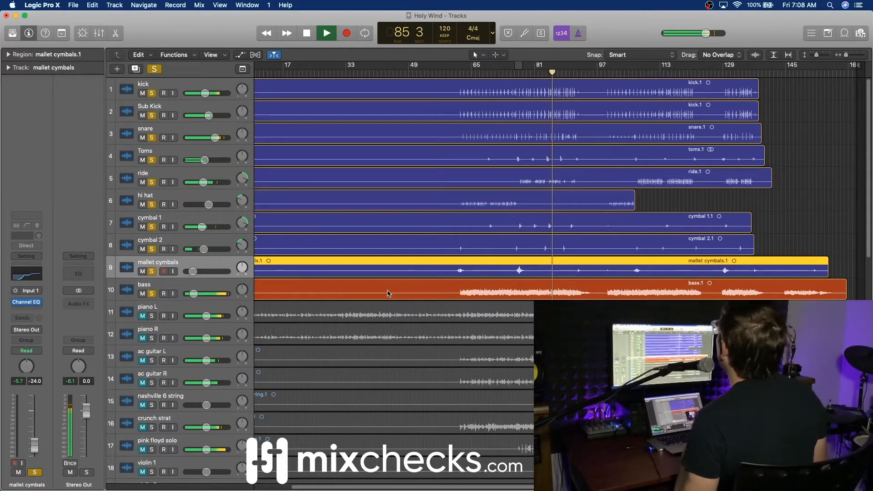
- Lower the bass track volume to about -24.5 dB during playback and stop the song
drag(195, 294, 193, 295)
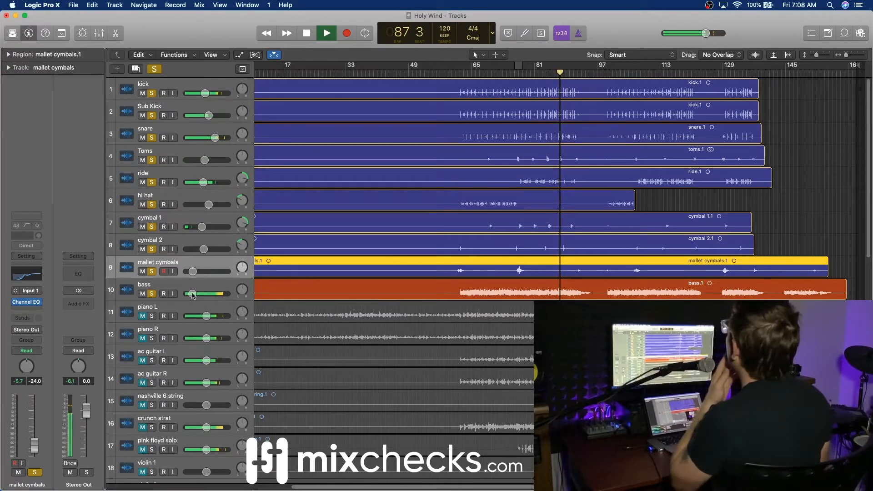
drag(193, 295, 193, 295)
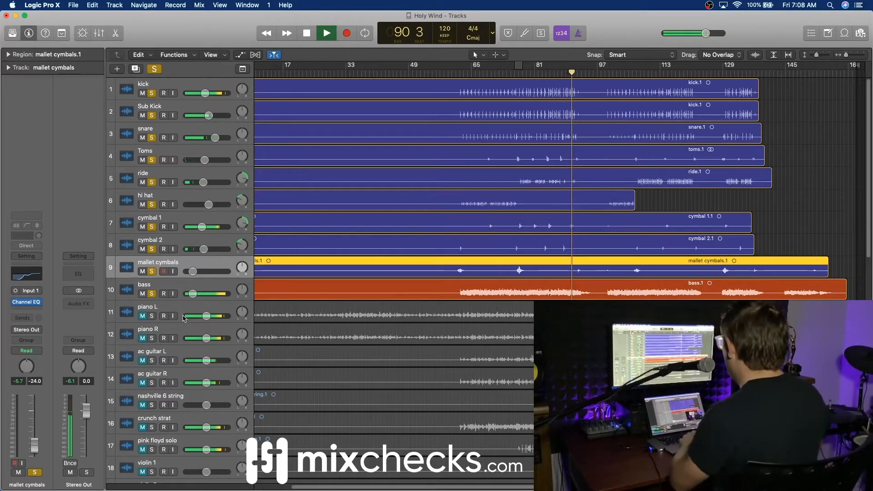
key(space)
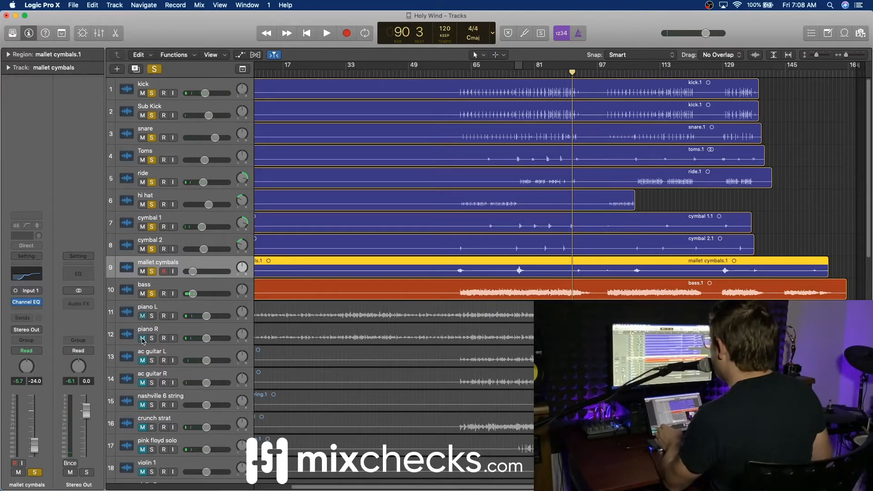
- Unmute the piano L and piano R tracks and play the song from bar 43
scroll(550, 293, left, 3)
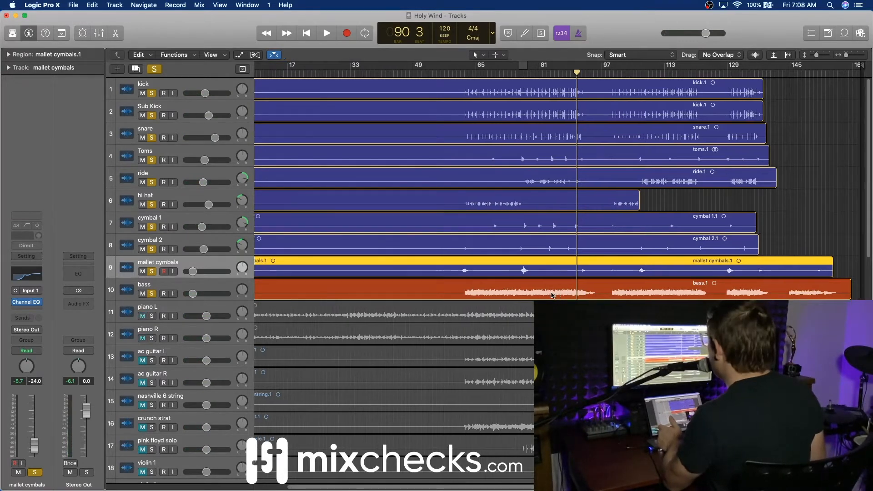
scroll(554, 292, right, 3)
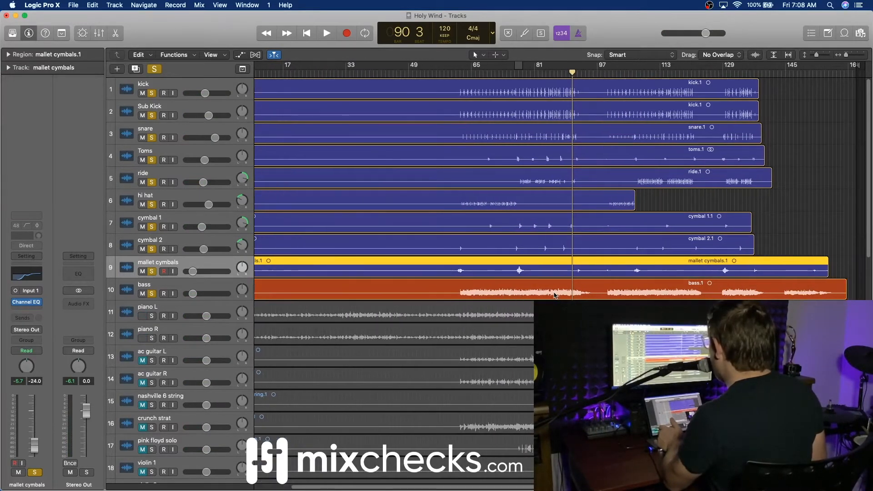
scroll(554, 294, left, 3)
scroll(554, 294, down, 15)
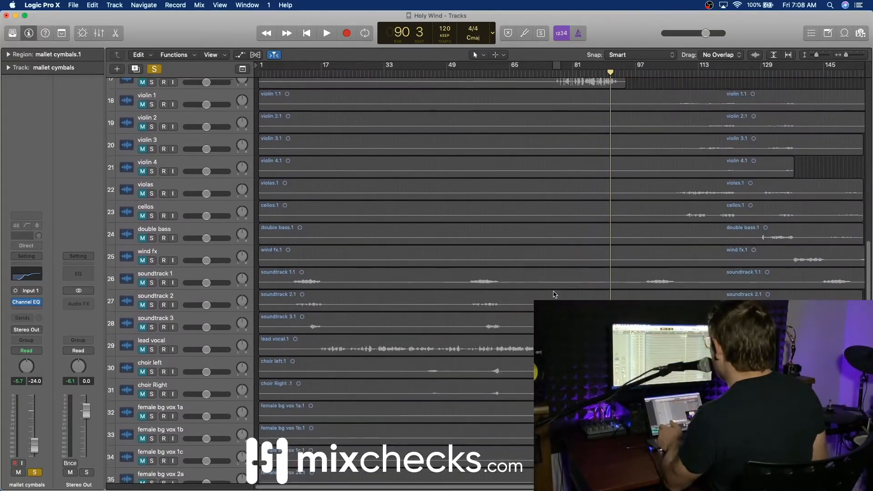
scroll(554, 294, up, 15)
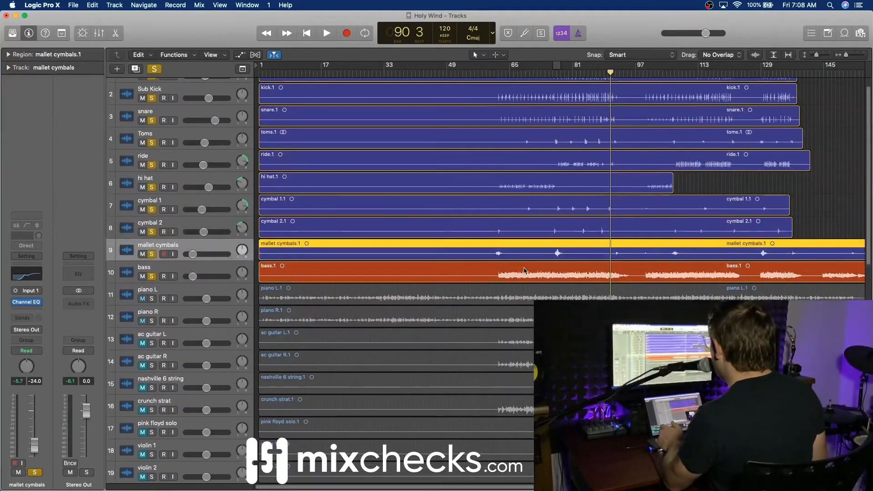
click(422, 73)
key(space)
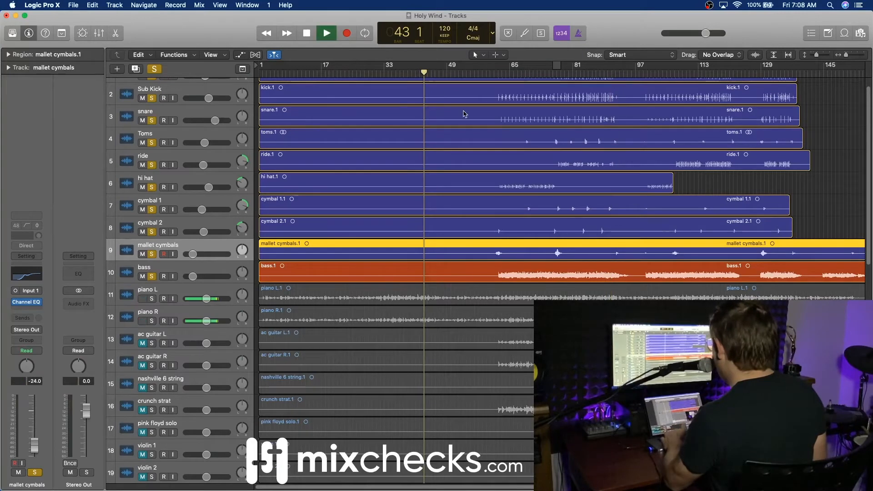
- Solo the piano L track and turn off solo on the bass, mallet cymbals and all drum tracks
click(152, 299)
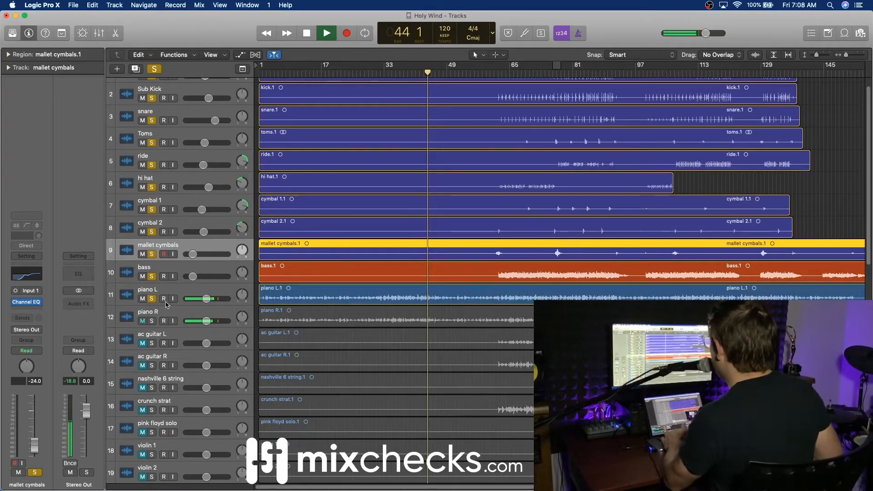
click(152, 277)
click(152, 254)
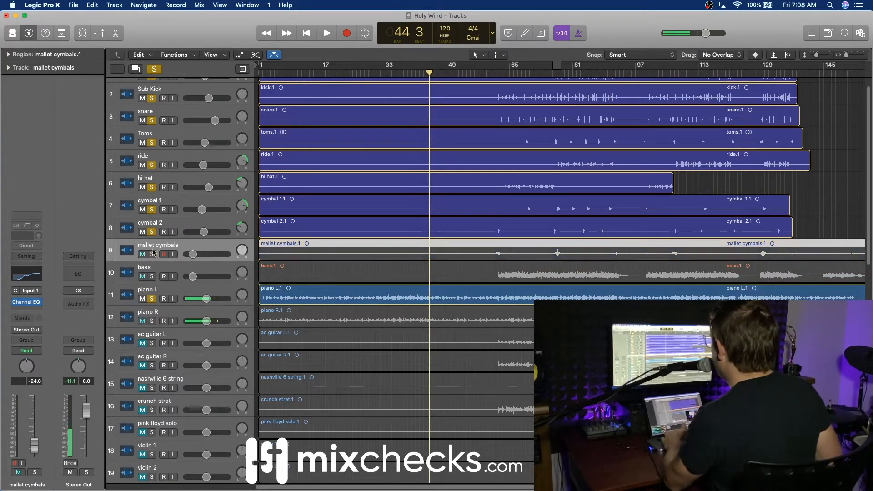
click(152, 232)
click(152, 210)
click(152, 187)
click(152, 165)
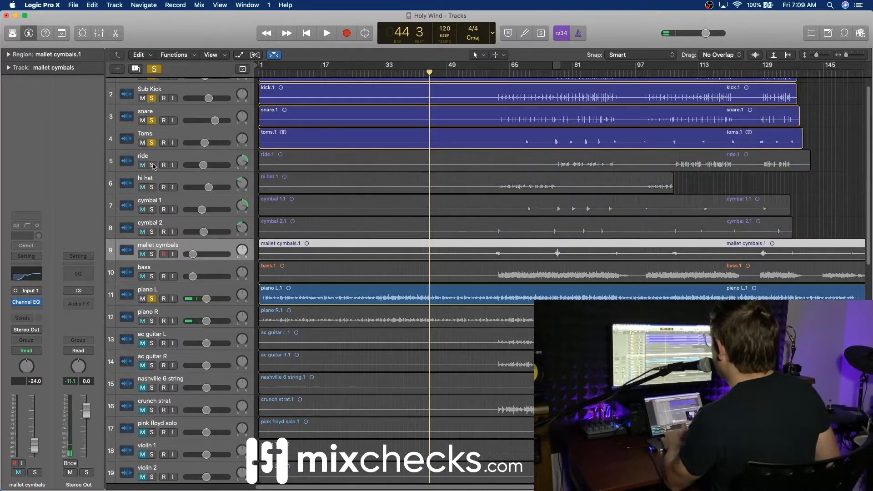
click(152, 143)
click(152, 121)
scroll(172, 133, up, 1)
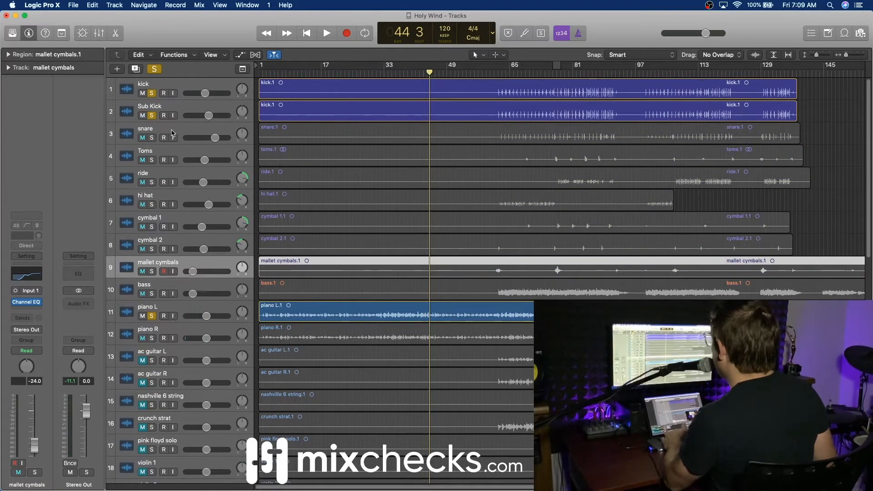
click(152, 116)
click(152, 93)
- Resume playback, solo piano R, and pan piano L to -64 and piano R to +63
key(space)
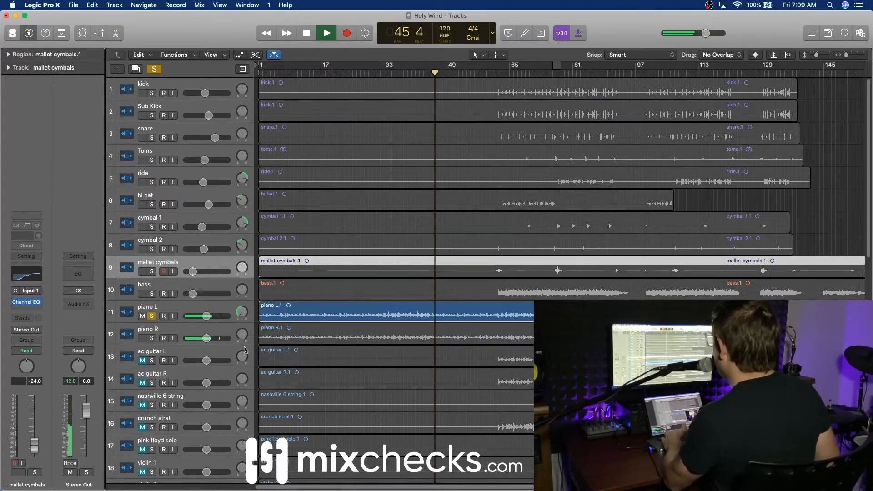
click(152, 338)
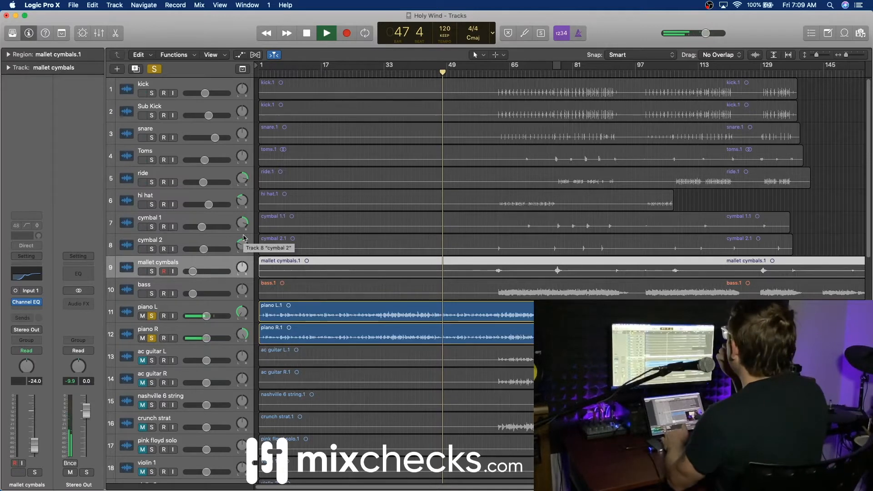
- Show the mixer and route the outputs of piano L and piano R together to Bus 3
key(x)
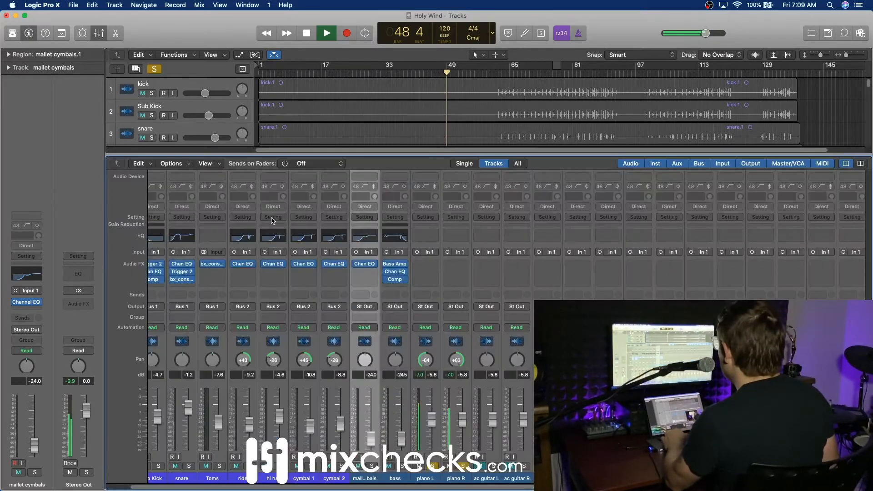
click(426, 478)
shift+click(455, 479)
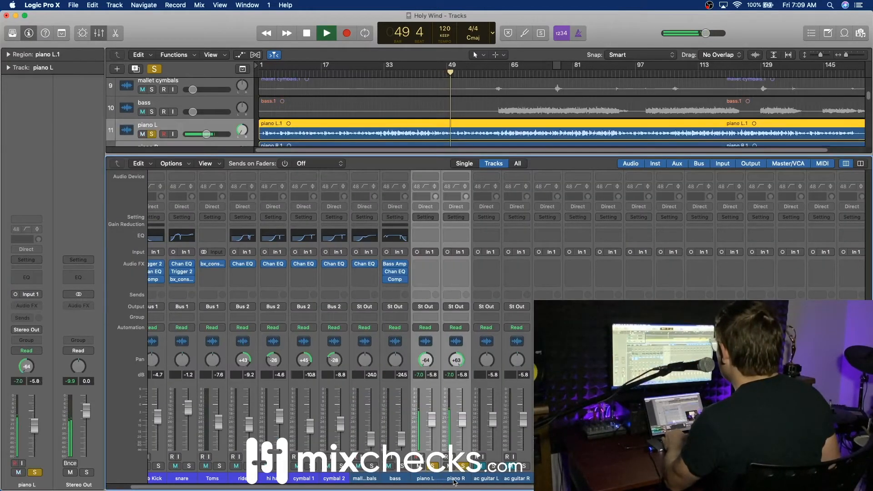
click(430, 307)
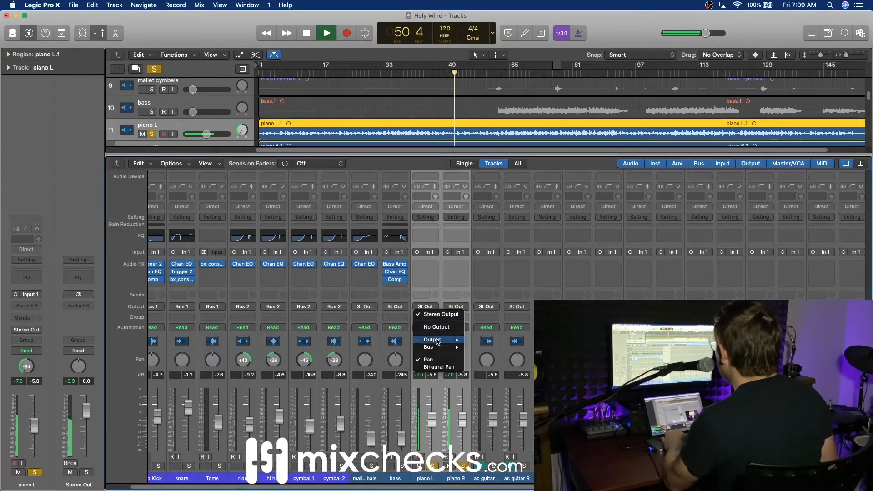
mouse_move(437, 347)
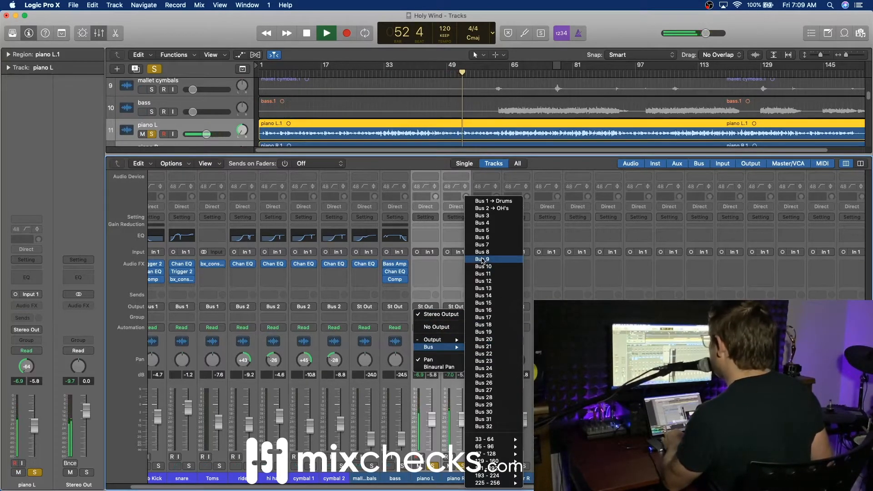
click(483, 216)
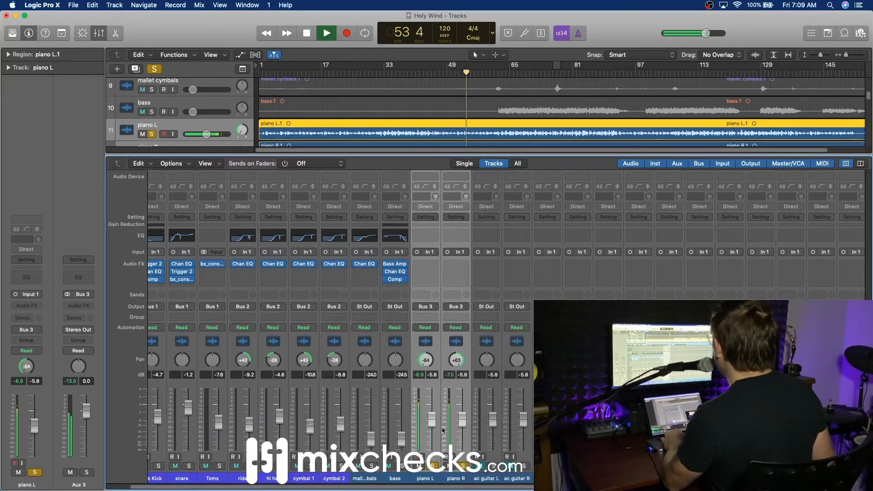
- Lower the Bus 3 aux channel to -22.0 dB and name it Piano
drag(465, 488, 792, 489)
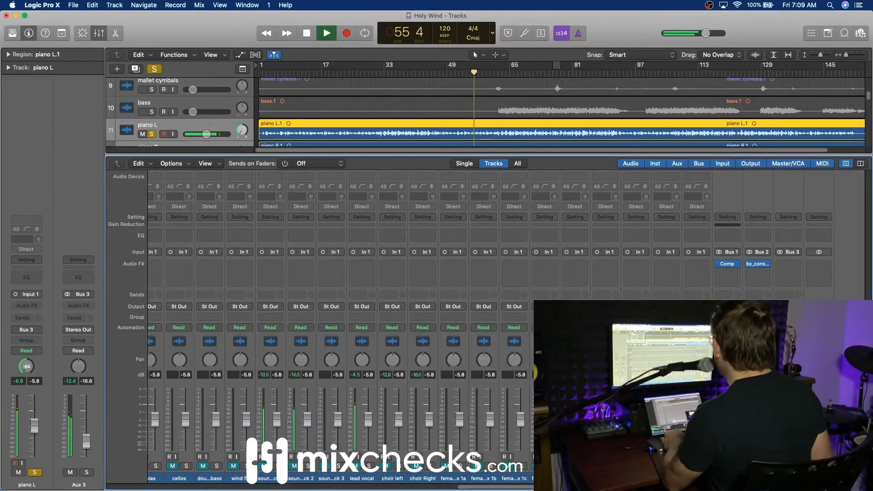
click(788, 478)
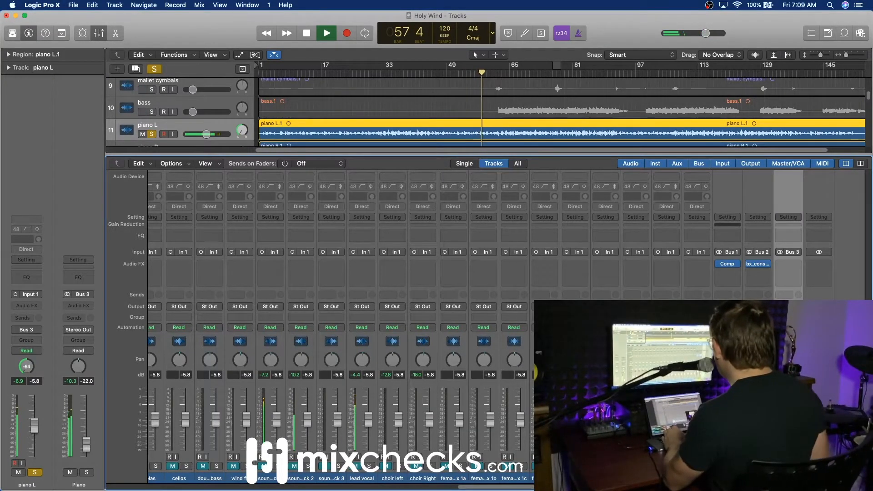
- Select the piano L and piano R channels together and reset their faders to 0.0 dB
scroll(231, 473, left, 15)
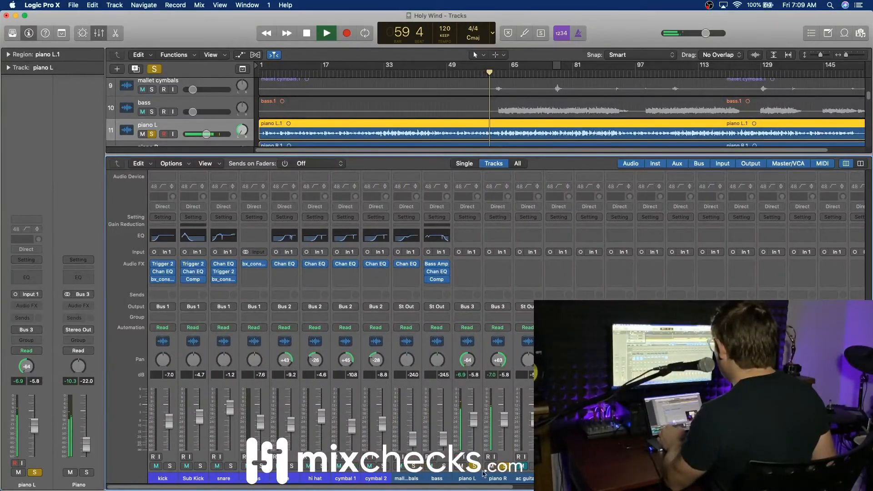
drag(483, 474, 493, 479)
alt+click(476, 419)
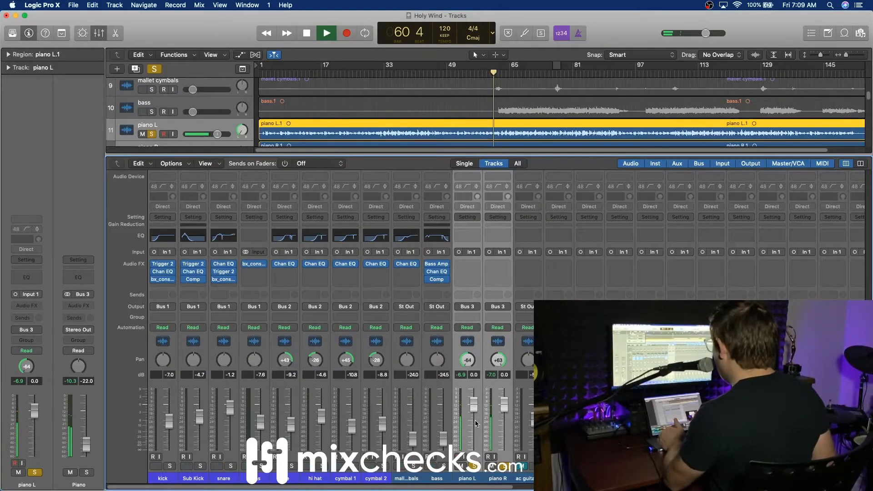
- Unsolo the piano L and piano R channels together and raise the Piano bus fader to -17.2 dB
mouse_move(503, 488)
mouse_down()
mouse_move(800, 489)
mouse_move(496, 490)
mouse_up()
scroll(438, 474, right, 3)
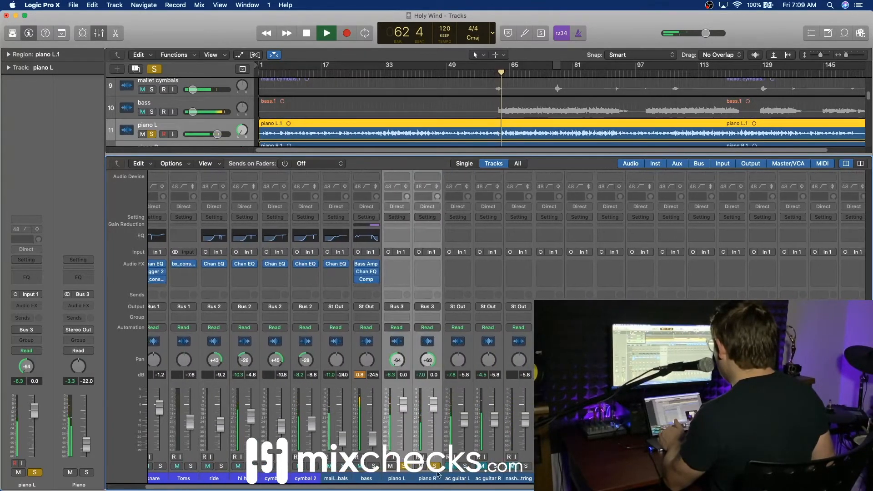
click(402, 466)
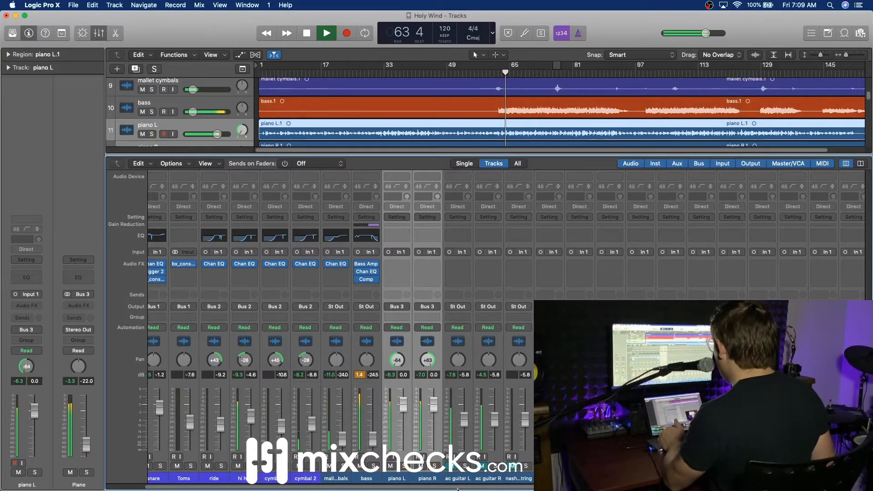
scroll(458, 489, right, 10)
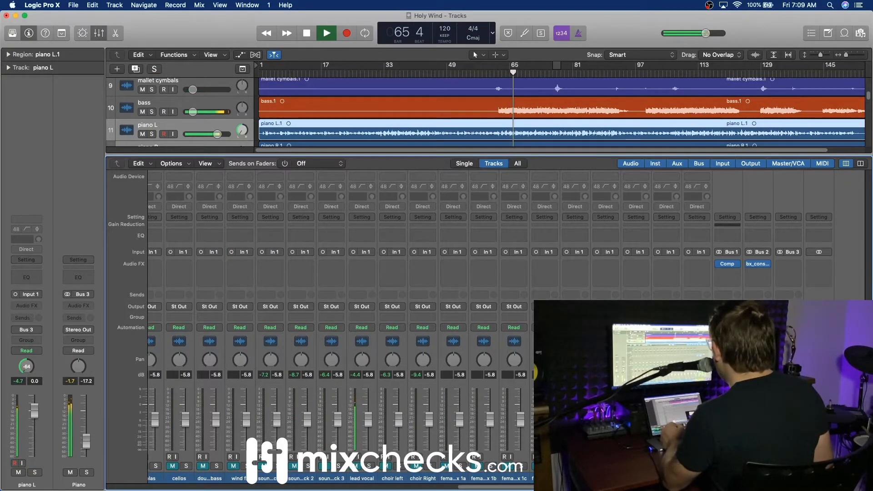
click(796, 237)
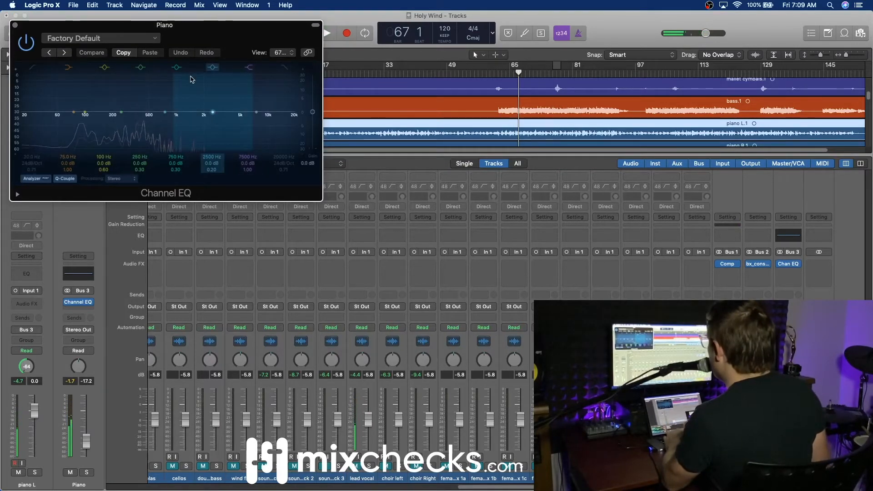
click(32, 72)
click(33, 72)
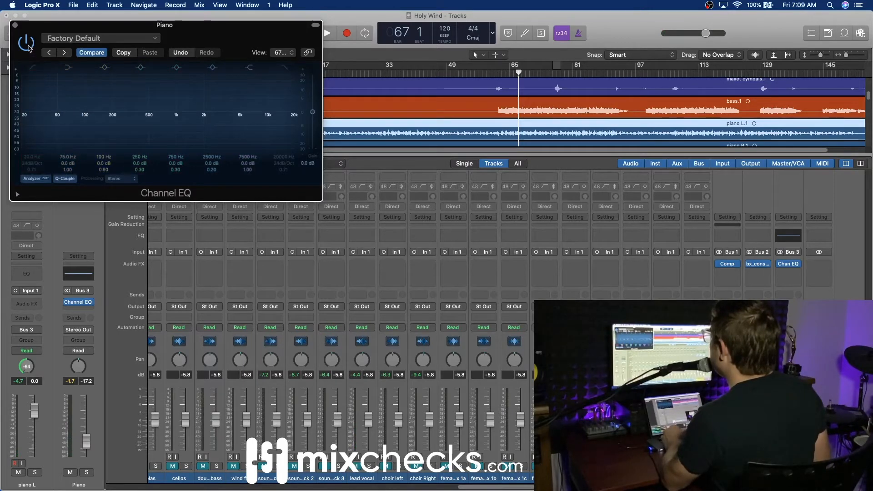
click(15, 26)
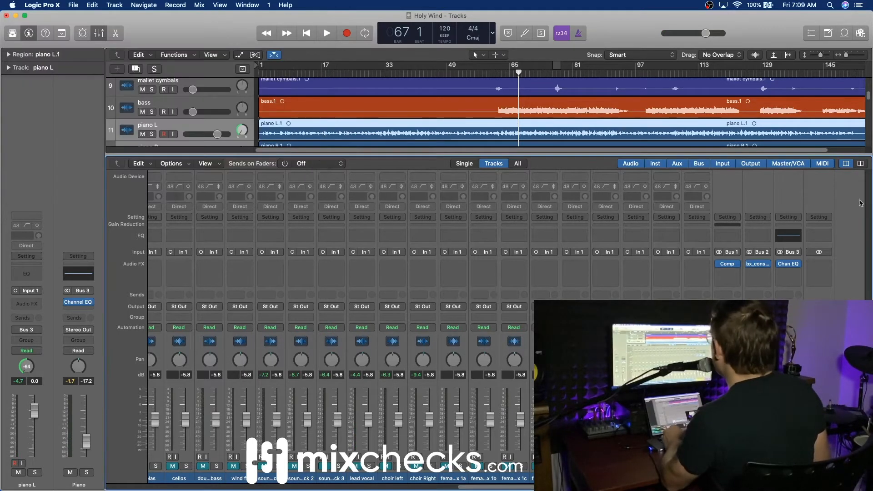
click(799, 265)
click(778, 285)
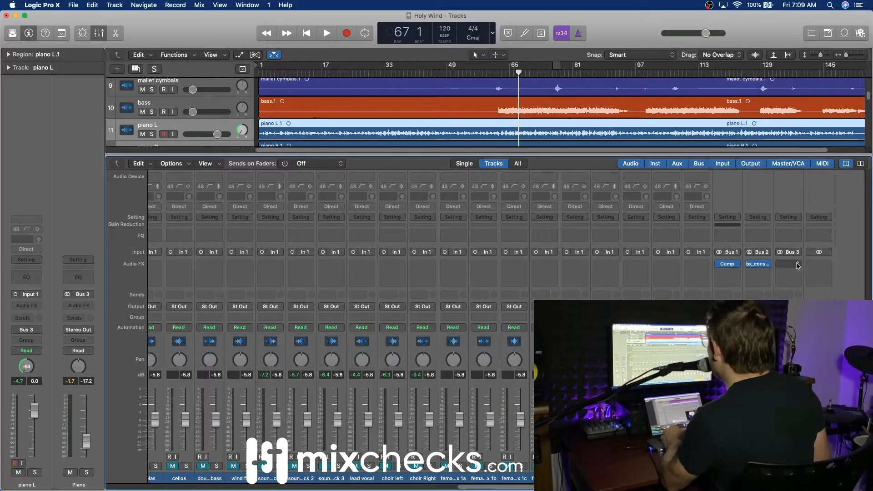
- Insert the bx_console SSL 4000 G plug-in on the Piano bus and resume playback
click(797, 264)
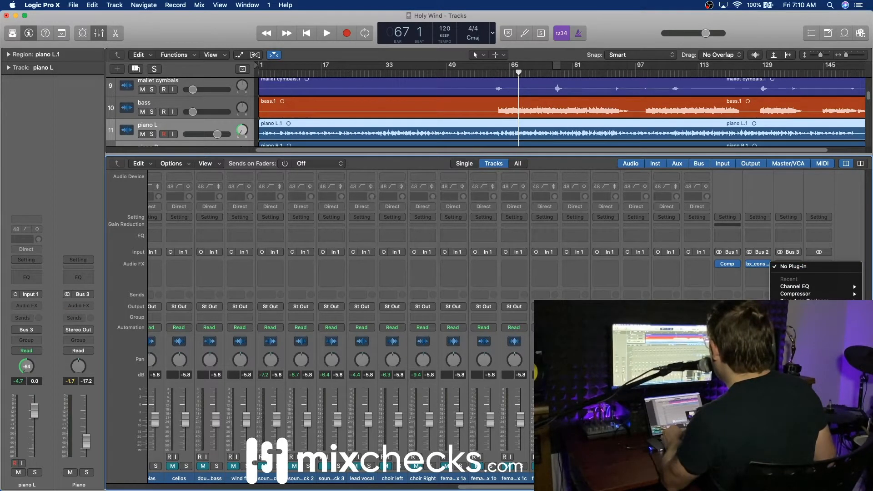
click(746, 318)
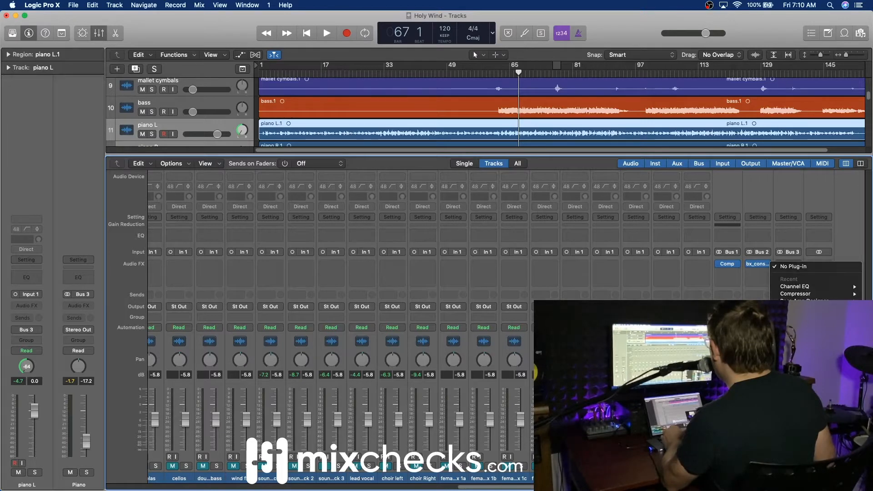
key(space)
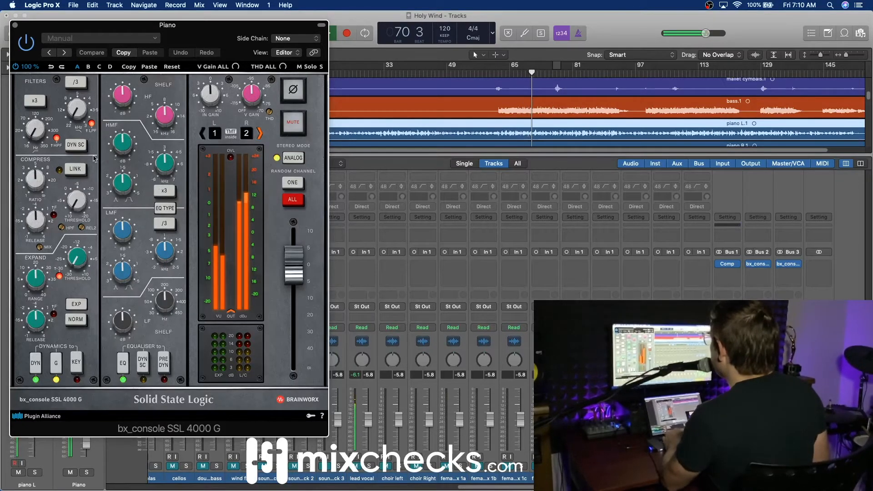
- Shape the Piano bus console EQ with a higher high-pass filter, an HF shelf boost and an LMF cut with Q at 2.0
drag(34, 132, 41, 97)
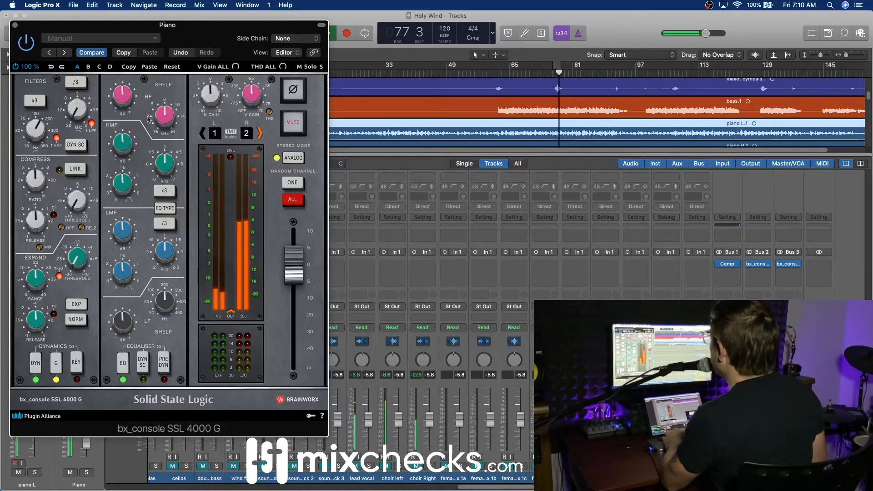
mouse_move(119, 103)
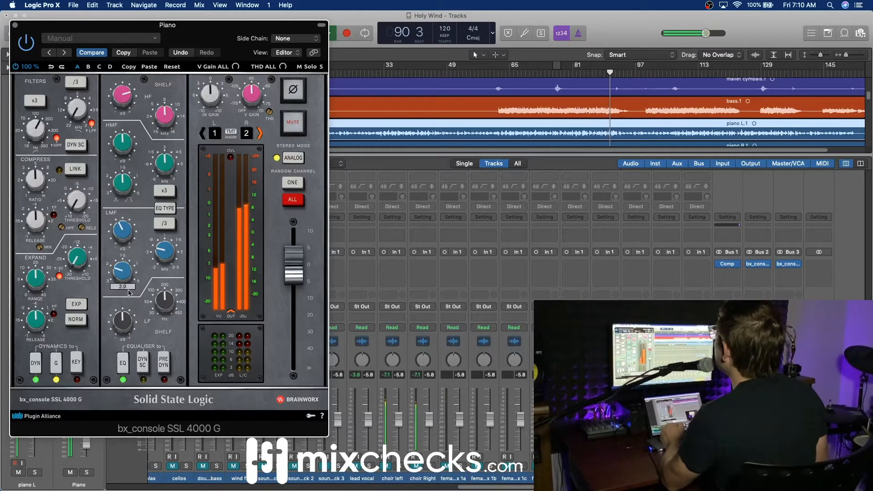
drag(123, 237, 124, 233)
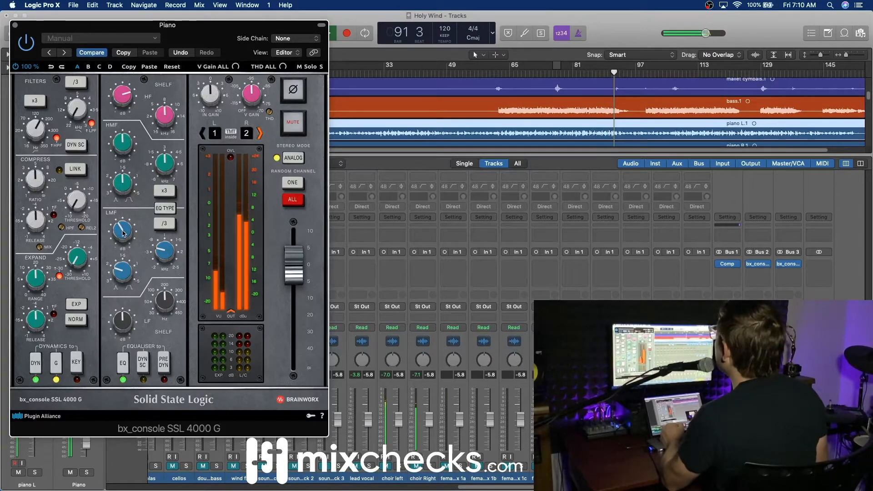
click(546, 73)
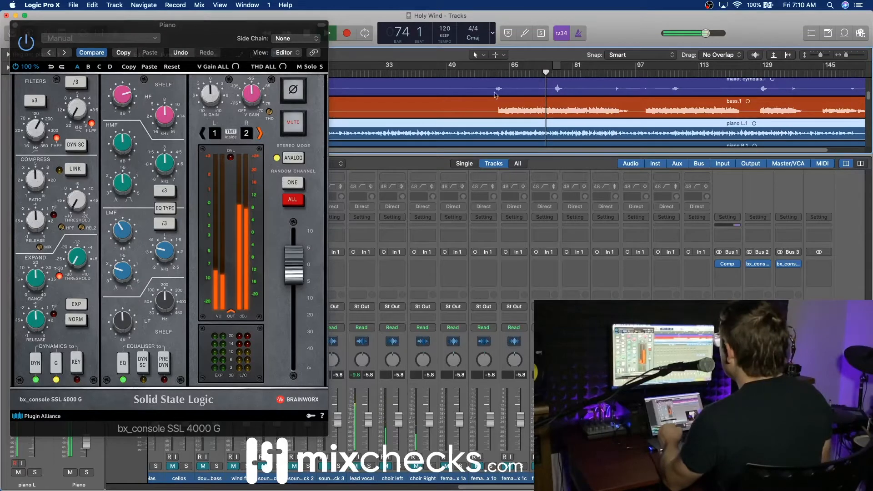
click(16, 26)
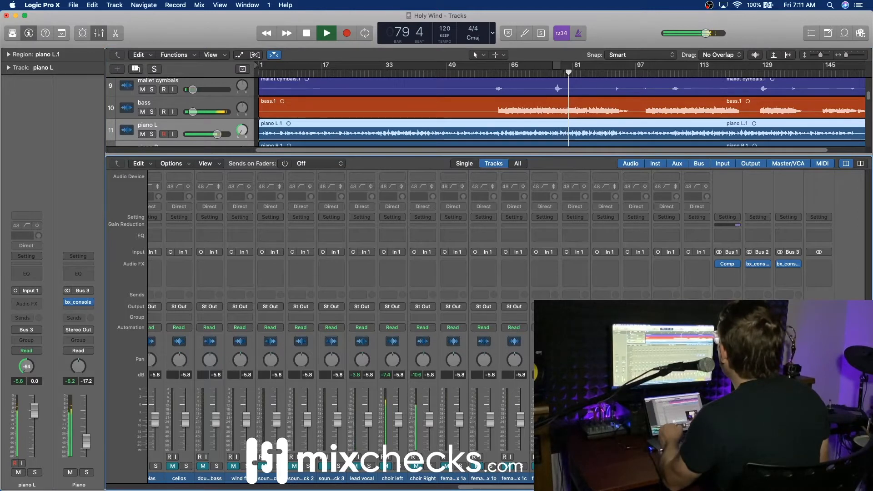
- Lower the Toms fader to -8.8 dB, raise the Piano bus to -8.4 dB, and replay the passage
click(795, 435)
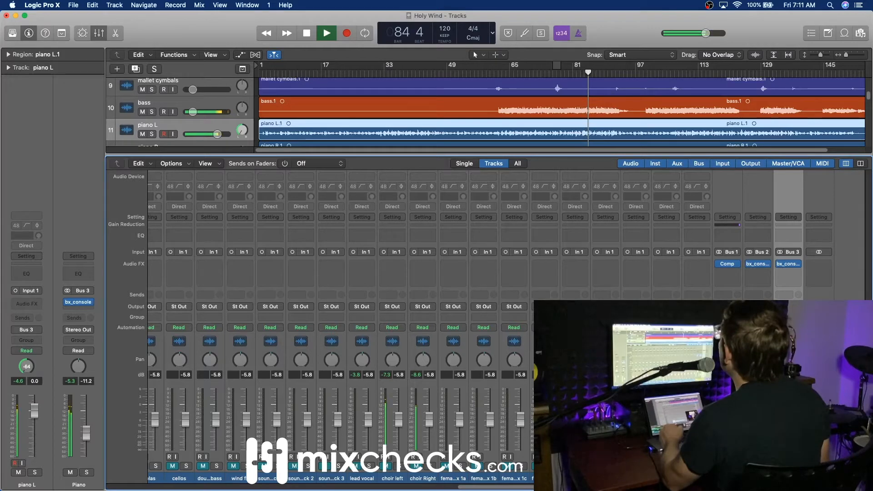
drag(546, 487, 183, 485)
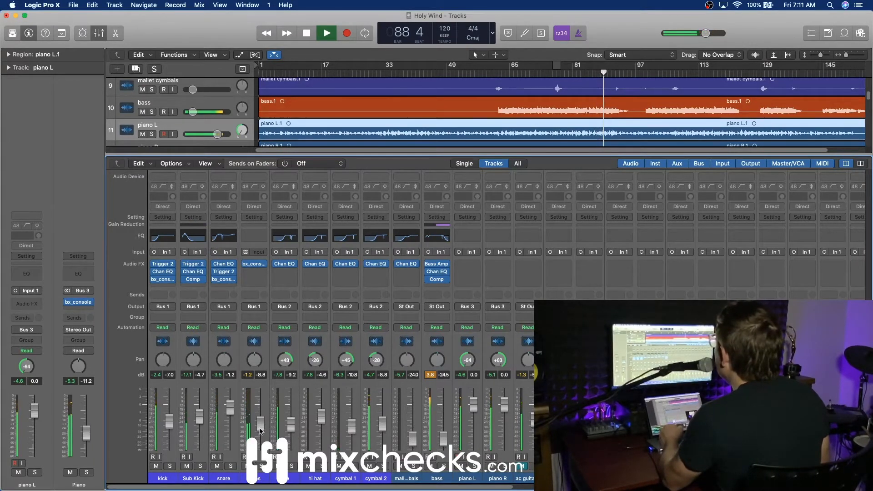
drag(369, 489, 722, 489)
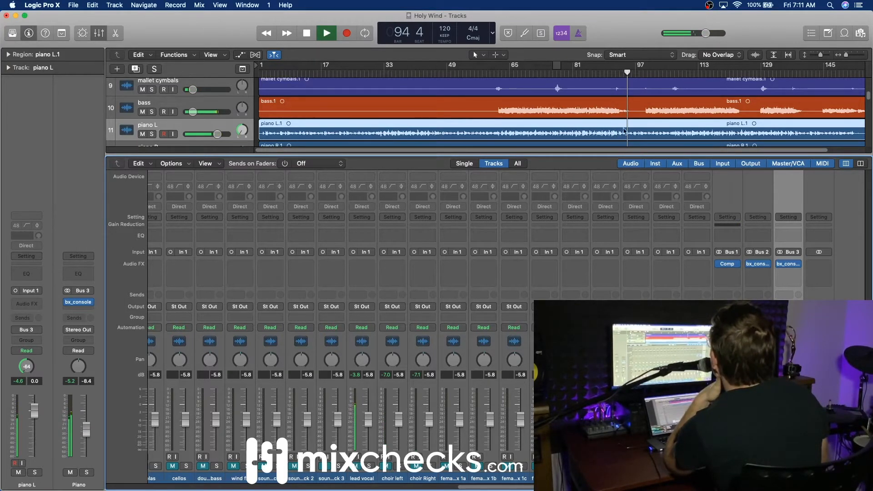
click(569, 73)
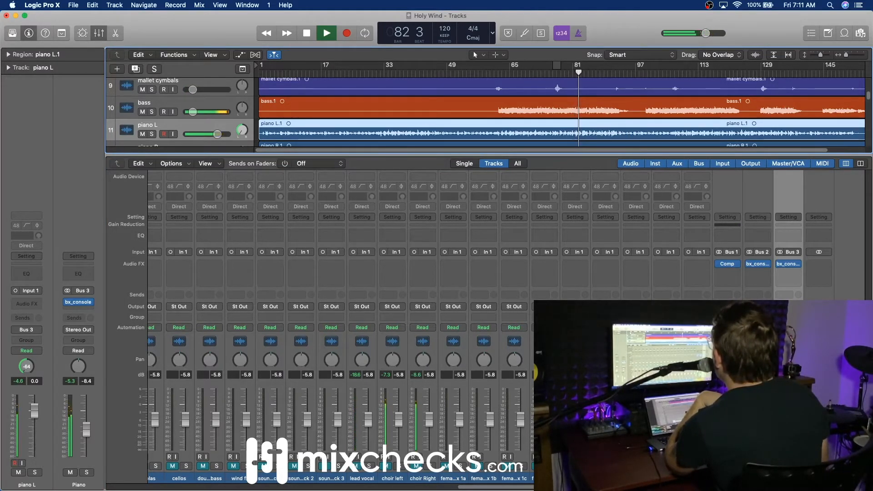
- Narrow the pan of the piano R channel to +40
scroll(495, 448, left, 10)
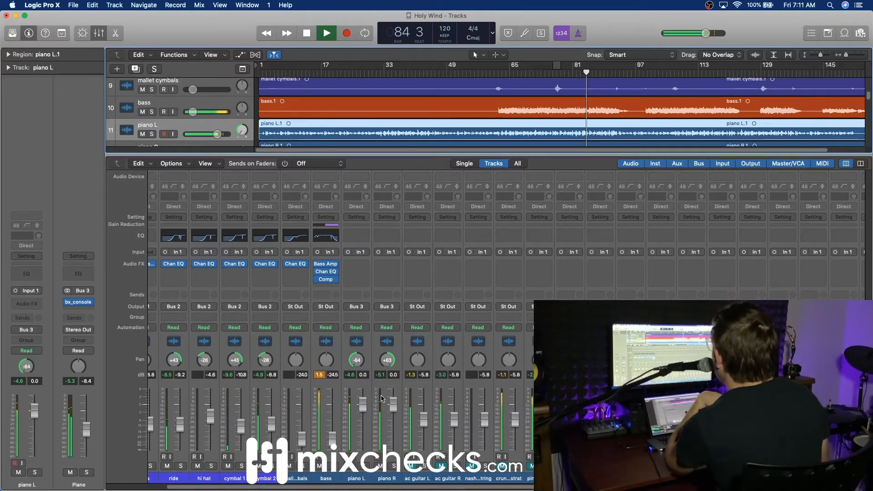
click(381, 398)
drag(387, 361, 387, 363)
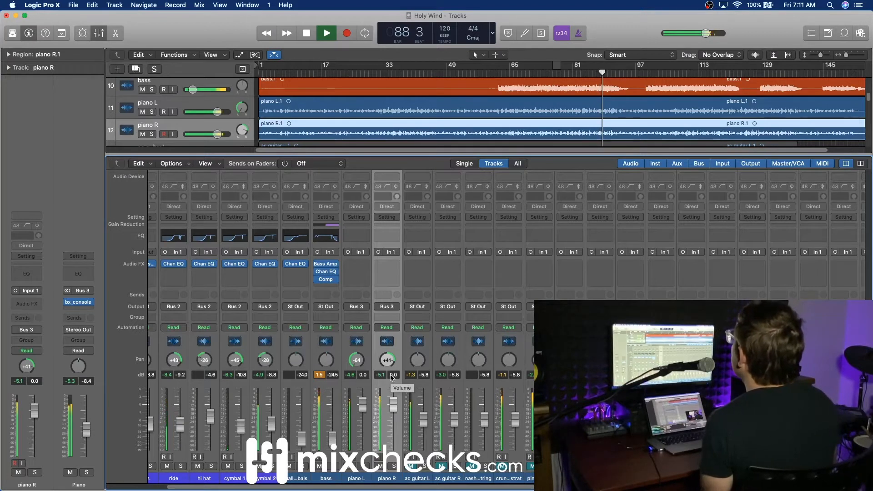
drag(387, 361, 389, 361)
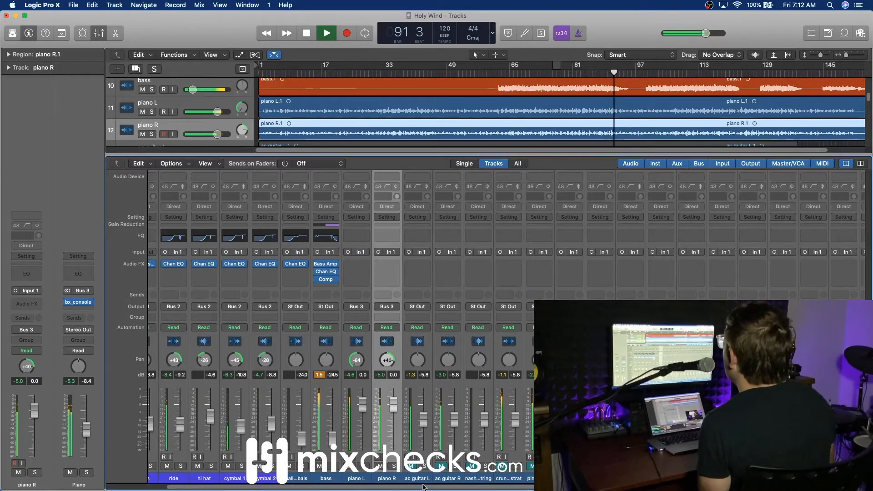
- Reduce the HF shelf gain in the kick channel's bx_console SSL 4000 G while replaying the section, and close the plug-in
drag(322, 489, 262, 488)
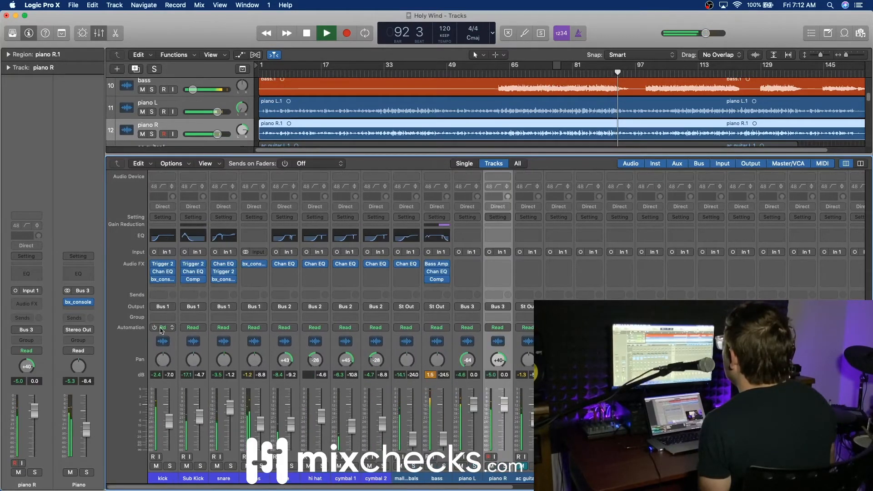
click(165, 282)
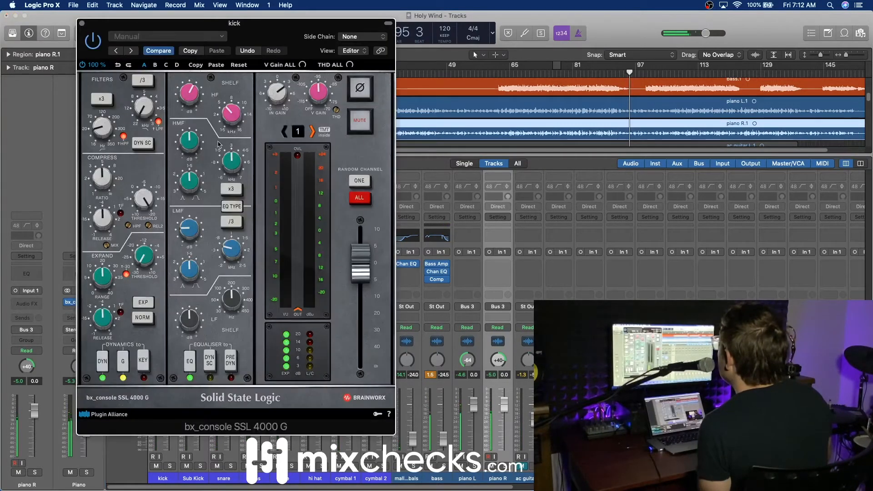
click(549, 74)
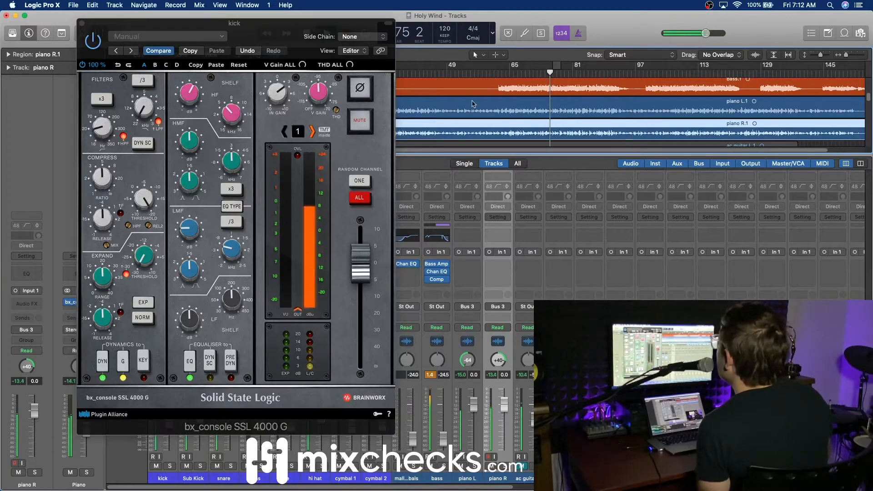
drag(192, 94, 193, 104)
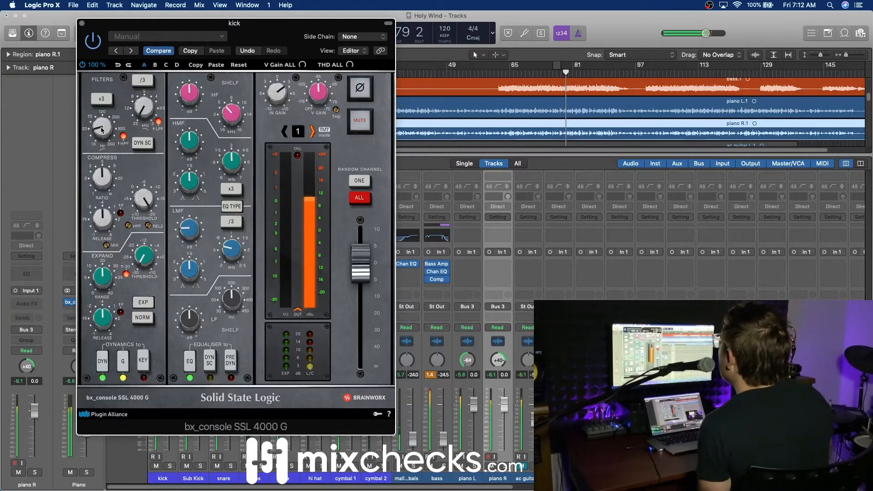
click(82, 23)
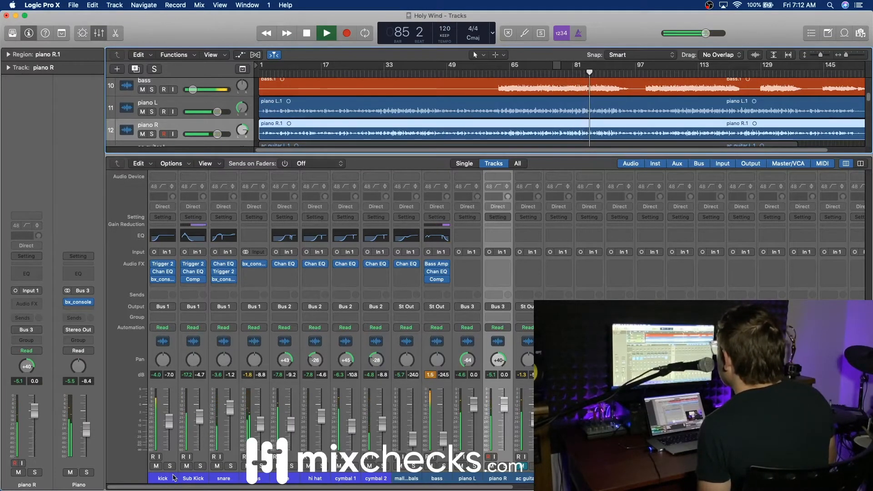
- Select the kick and Sub Kick channels together and lower their faders to -7.9 dB and -5.6 dB
drag(170, 477, 189, 477)
mouse_move(199, 417)
mouse_down()
mouse_move(199, 444)
mouse_move(199, 419)
mouse_up()
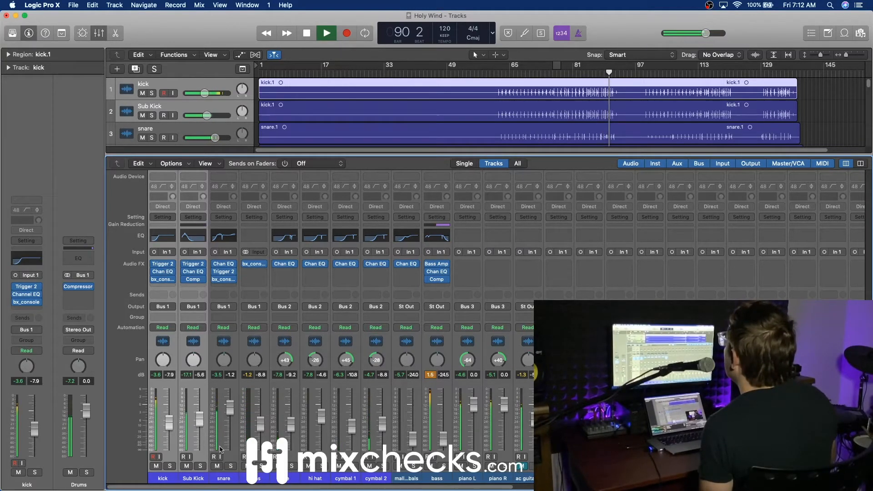
drag(248, 487, 599, 487)
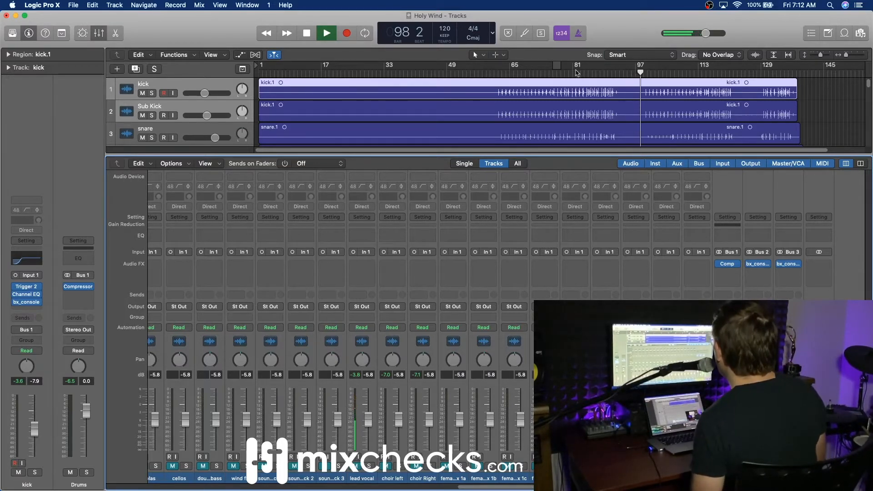
- Replay from an earlier point in the song and lower the hi hat fader to -5.3 dB
click(529, 76)
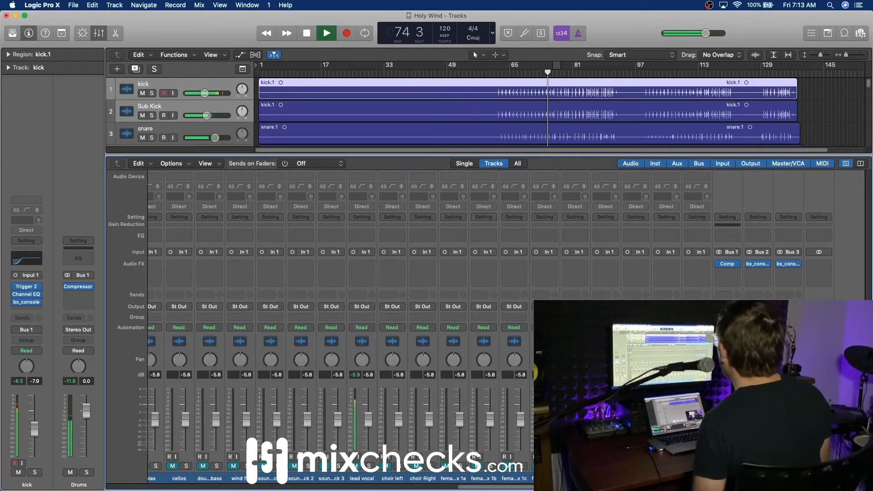
scroll(341, 318, left, 10)
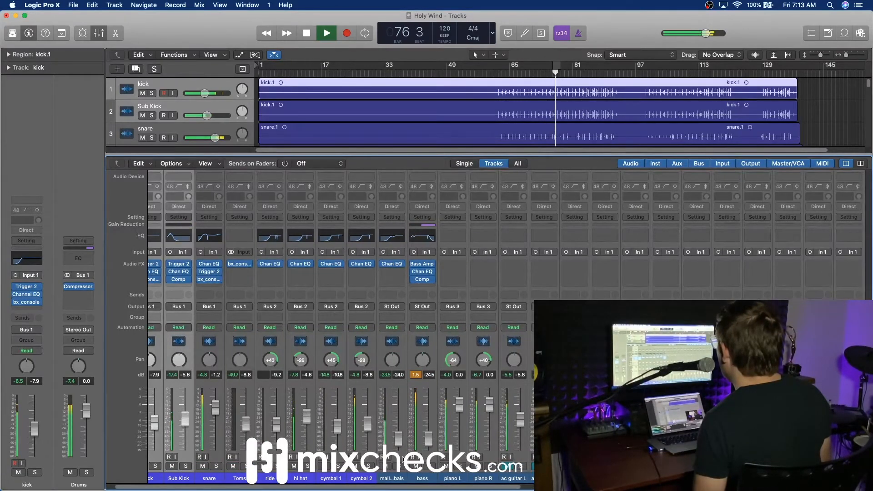
scroll(356, 473, left, 1)
drag(322, 423, 322, 425)
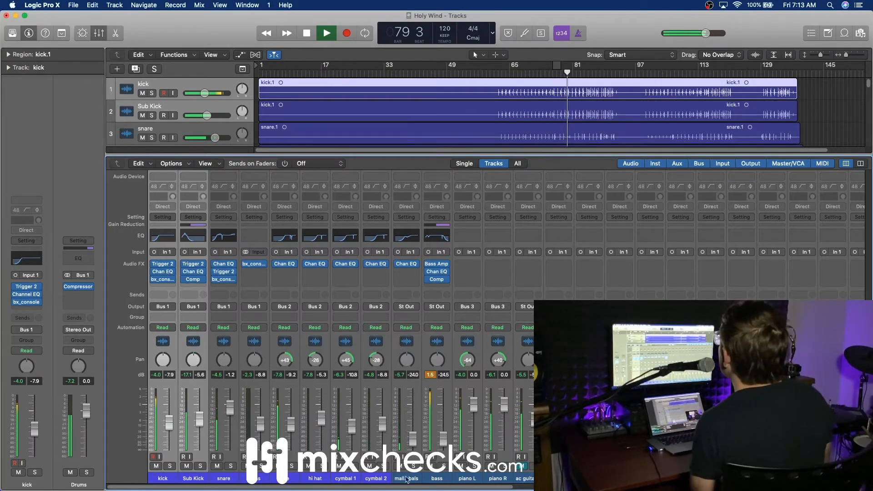
scroll(325, 424, right, 10)
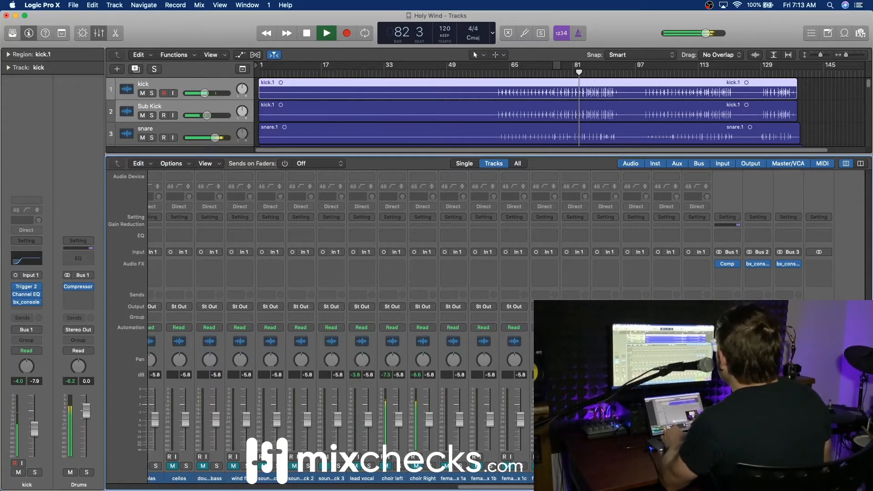
key(x)
key(x)
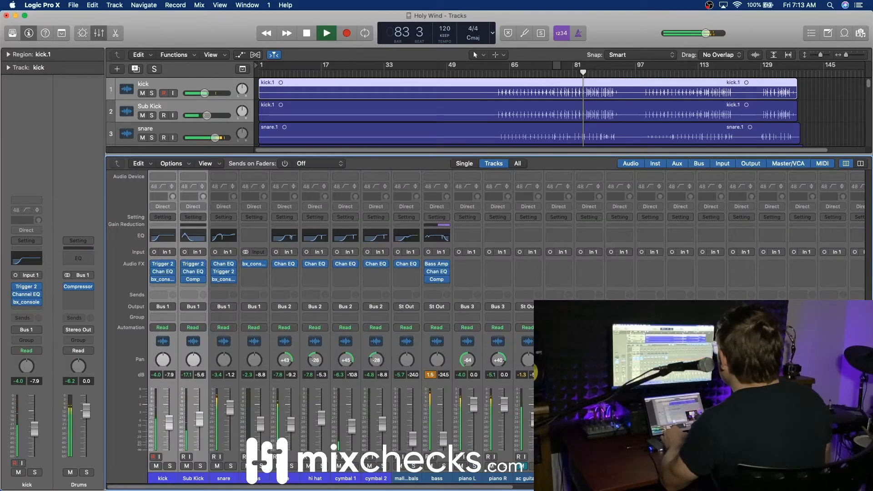
click(511, 488)
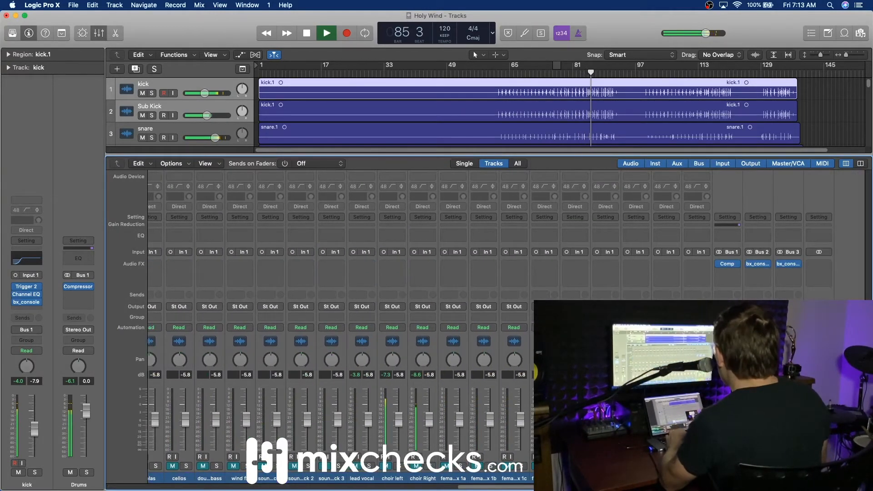
- Replay from bar 80 and lower the compression ratio and set a -10.7 dB threshold in the Piano bus's bx_console SSL 4000 G
key(space)
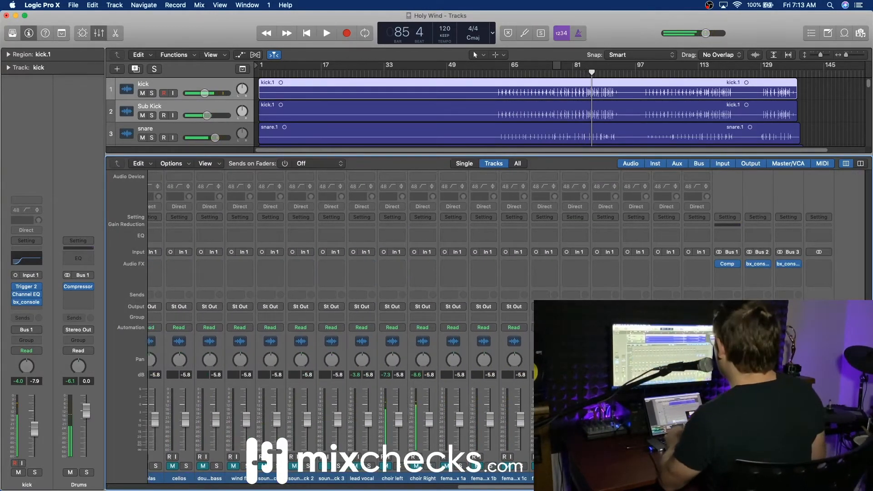
click(790, 267)
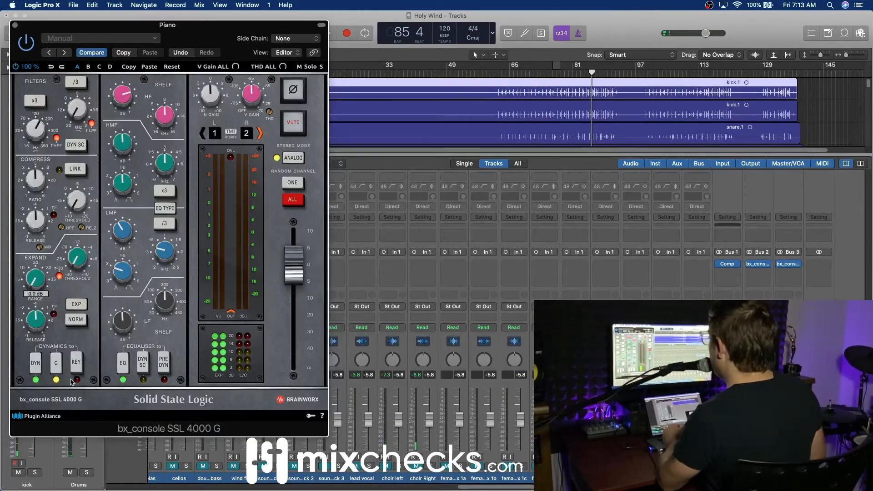
click(568, 72)
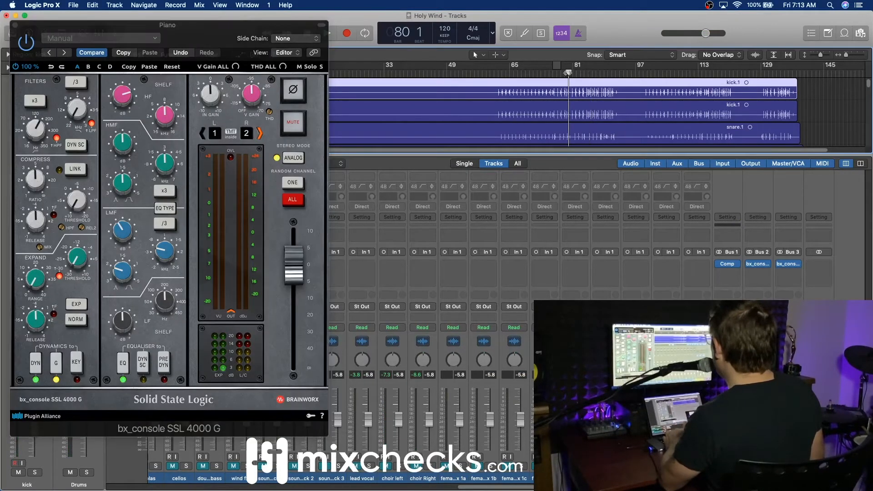
key(space)
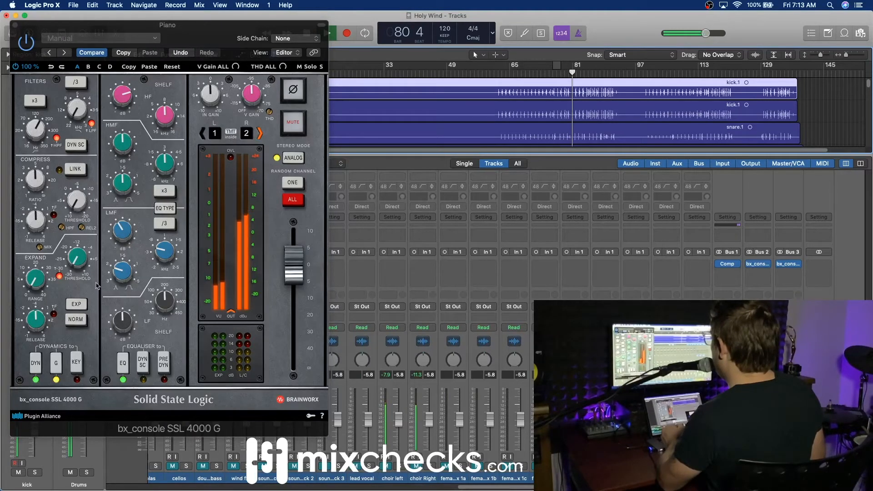
click(70, 276)
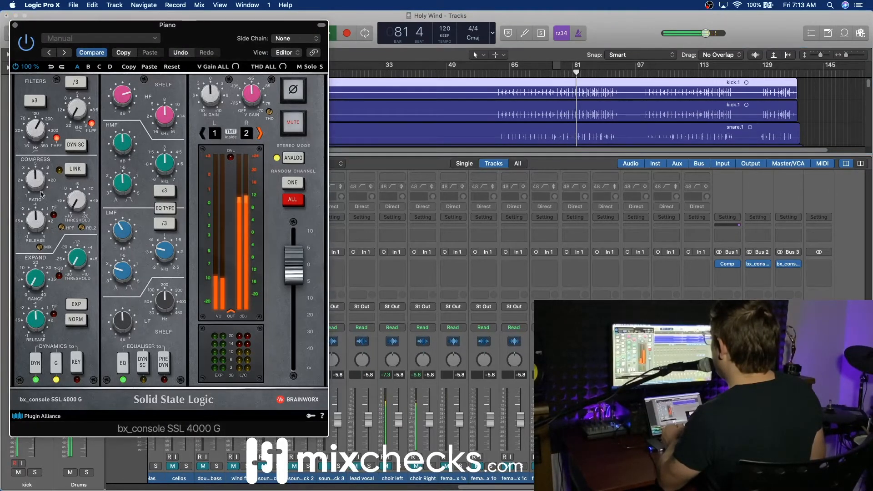
drag(37, 183, 105, 166)
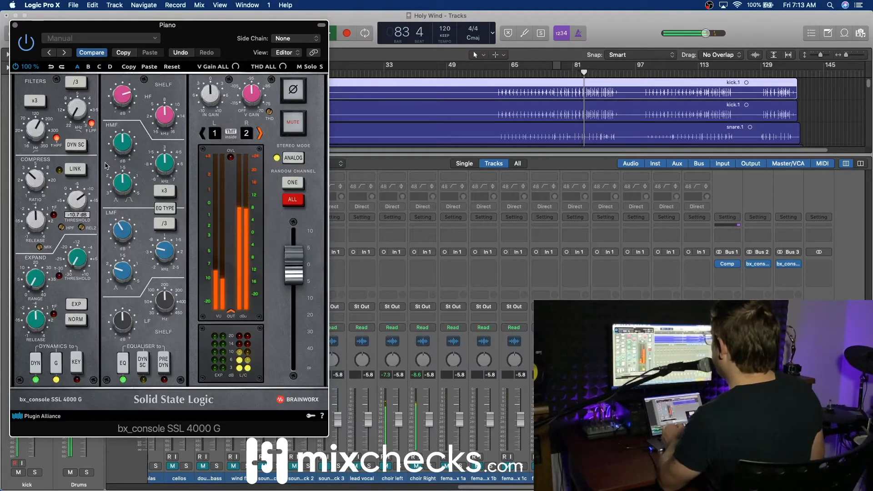
drag(105, 166, 106, 169)
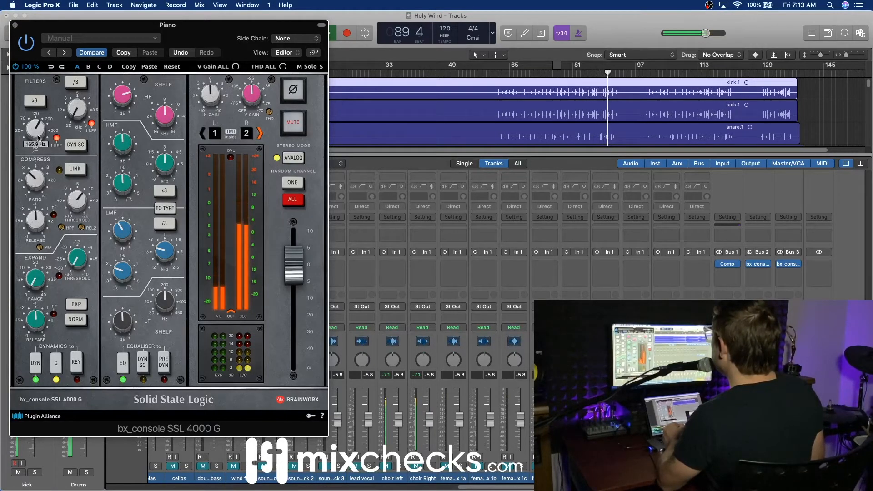
click(15, 25)
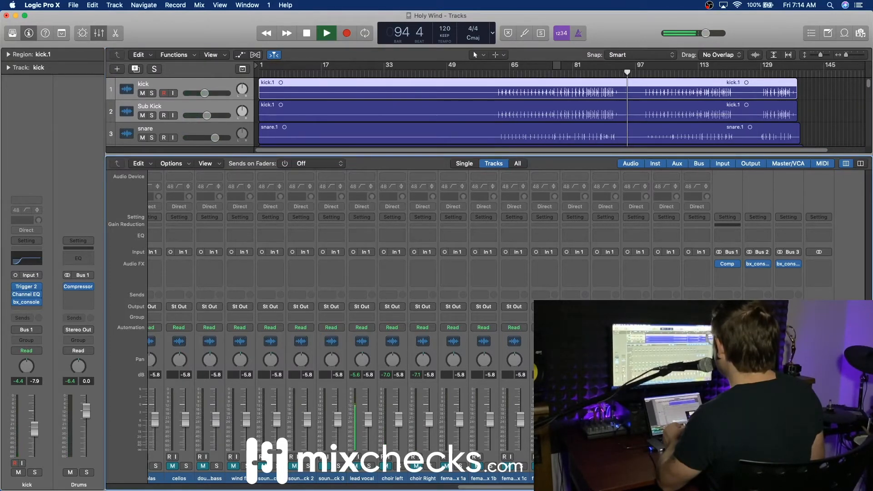
- Unmute the ac guitar L and ac guitar R tracks and replay them from bar 69
key(x)
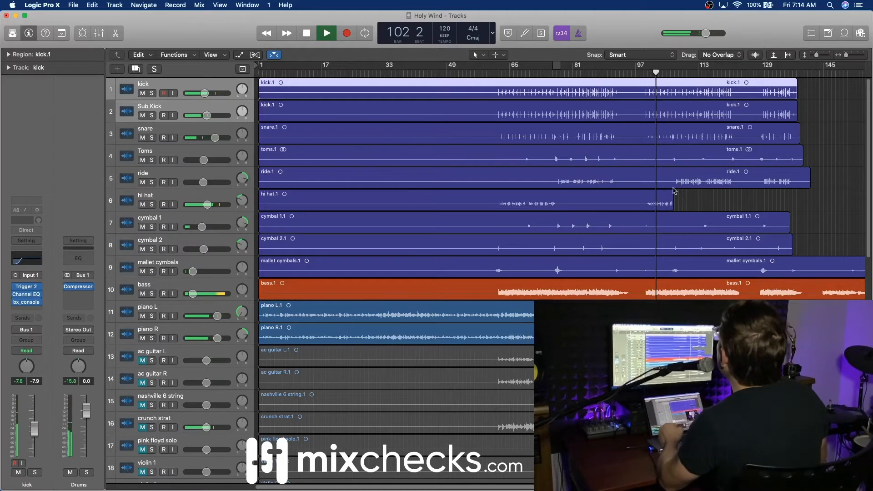
click(826, 108)
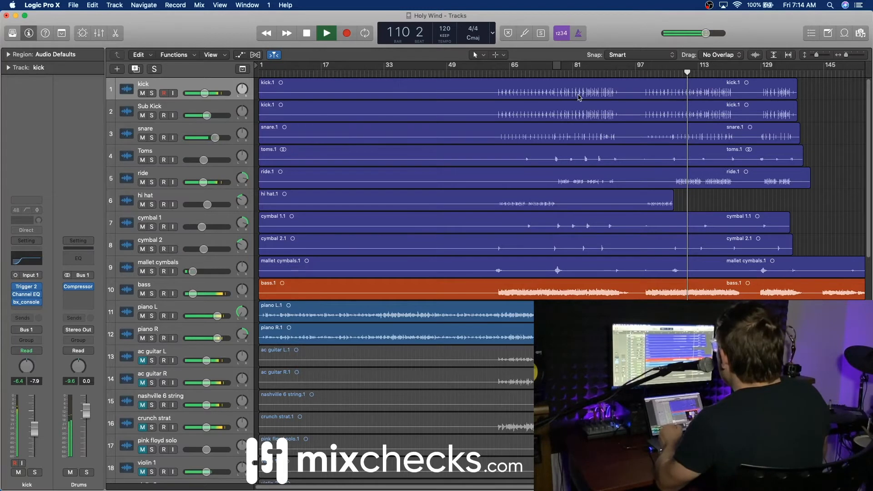
click(526, 73)
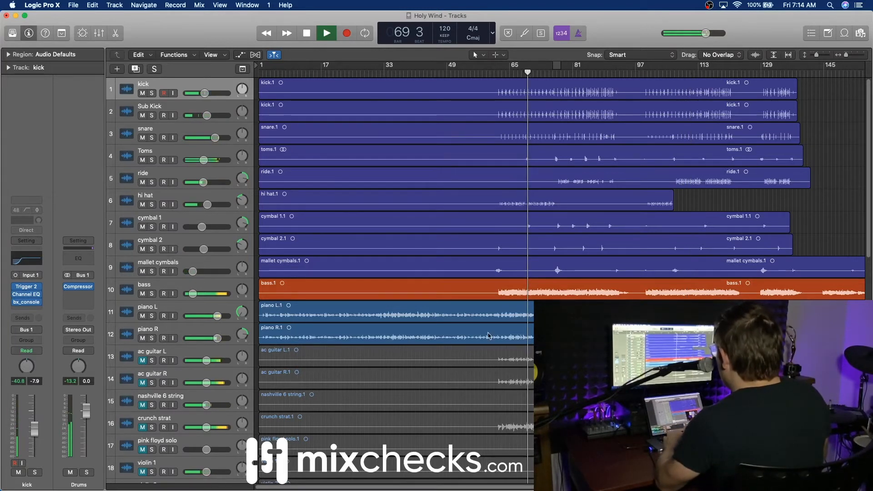
key(space)
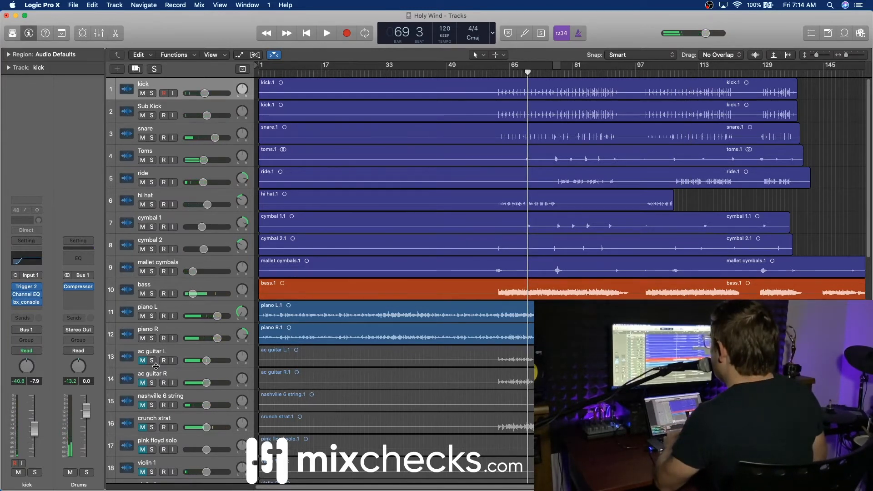
click(142, 360)
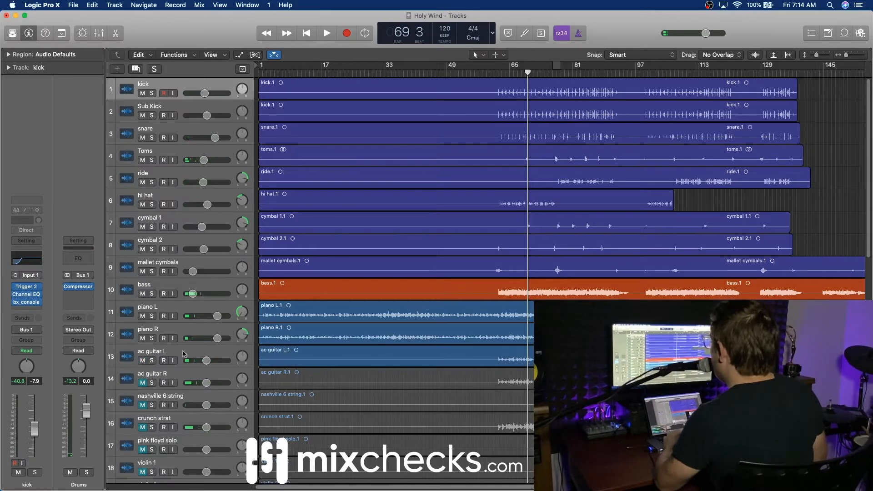
click(144, 383)
key(space)
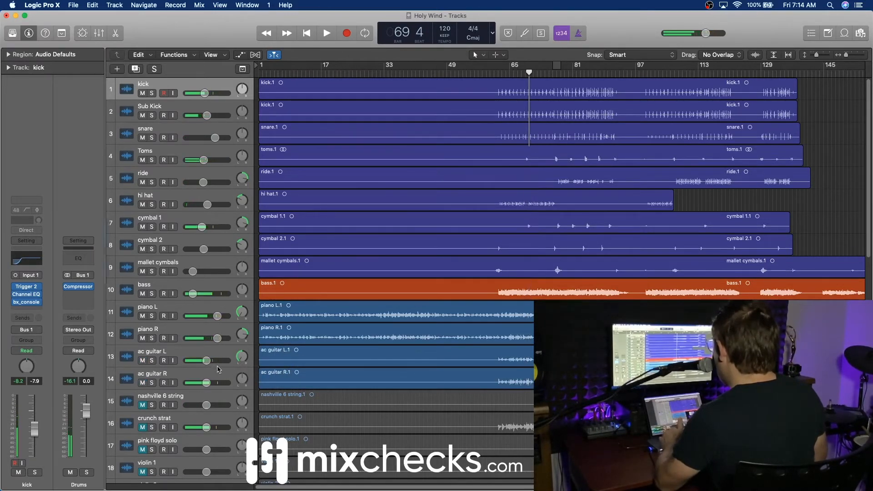
- Pan ac guitar L to -64 and ac guitar R to the right, and lower both faders together to -11.6 dB
key(x)
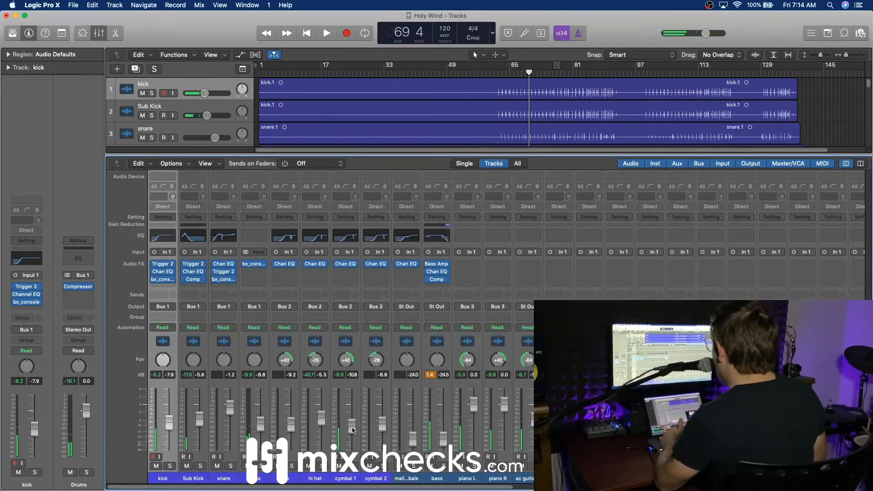
click(525, 478)
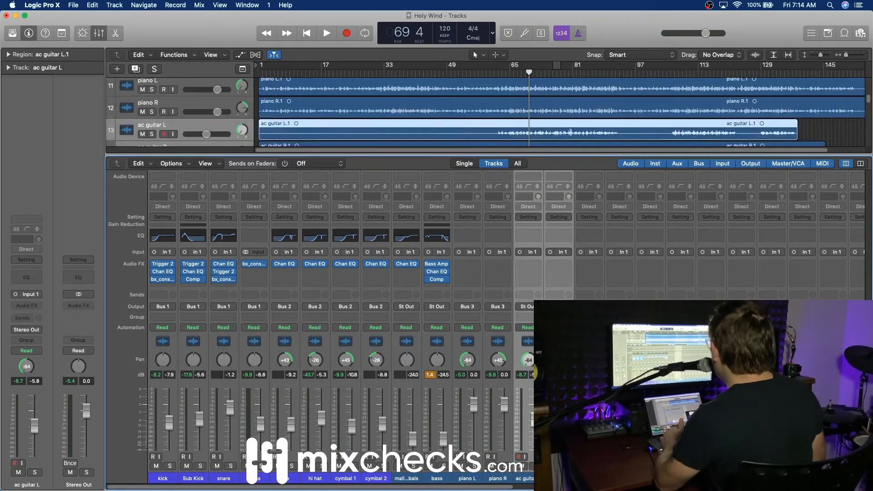
click(589, 478)
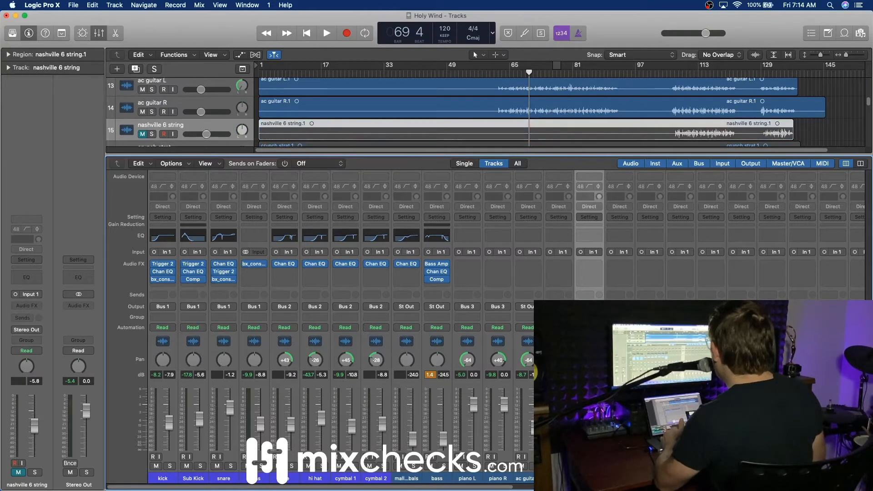
click(525, 478)
- Route the ac guitar L and R outputs to Bus 4 and name its aux channel Acoustic Guitar
click(534, 307)
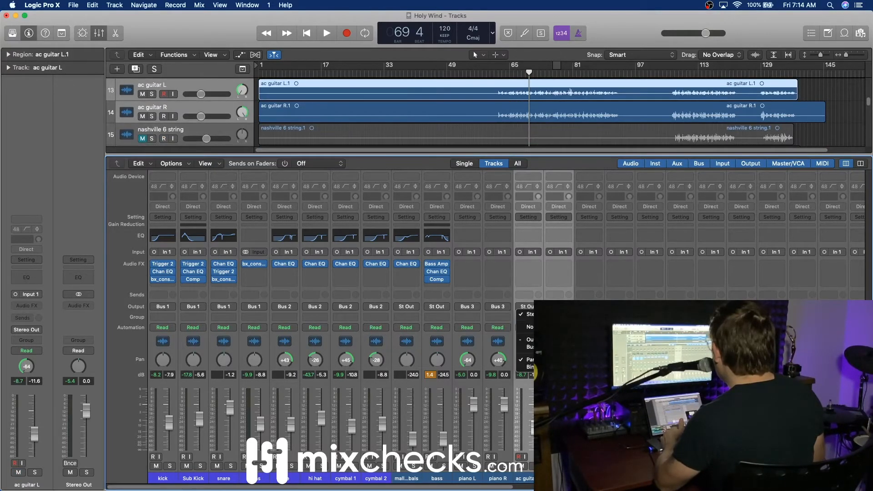
mouse_move(530, 347)
click(591, 223)
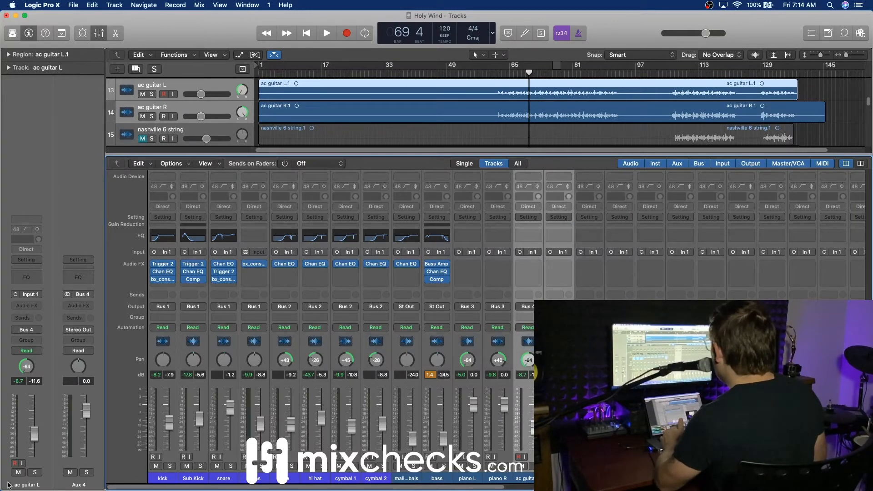
text(Acoustic Guitar)
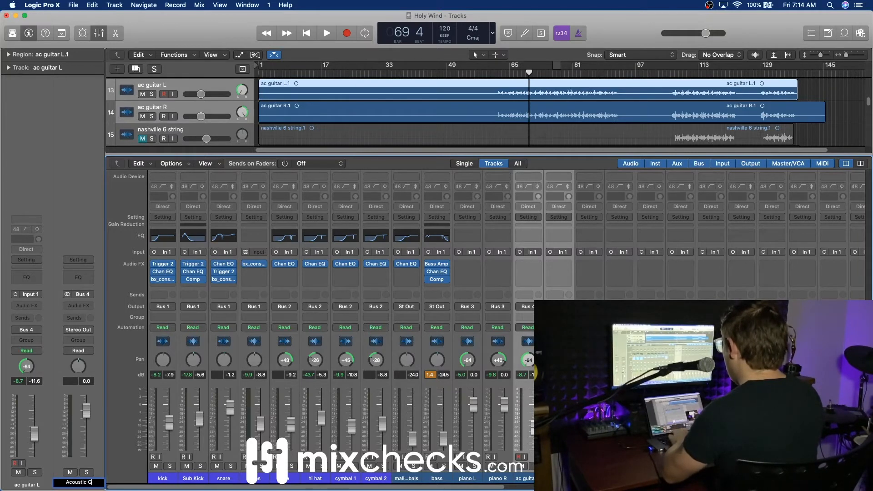
key(Return)
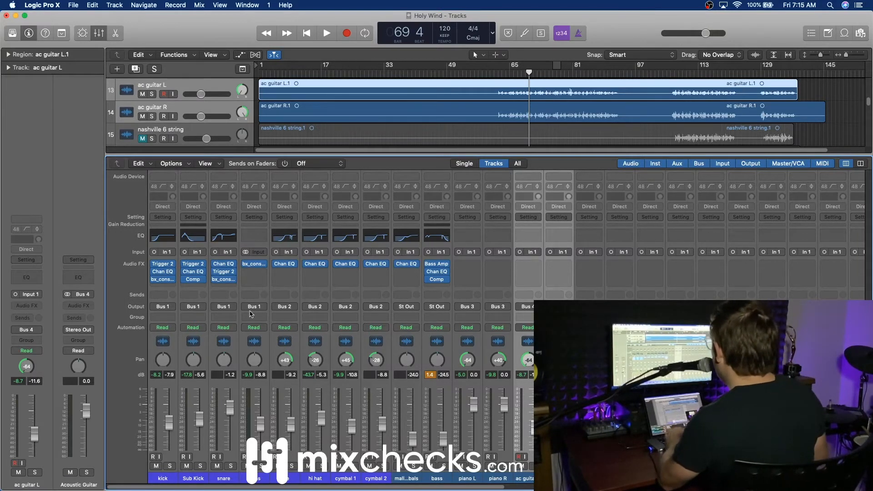
- Lower the Acoustic Guitar bus fader to -1.6 dB during playback and solo the bus
key(space)
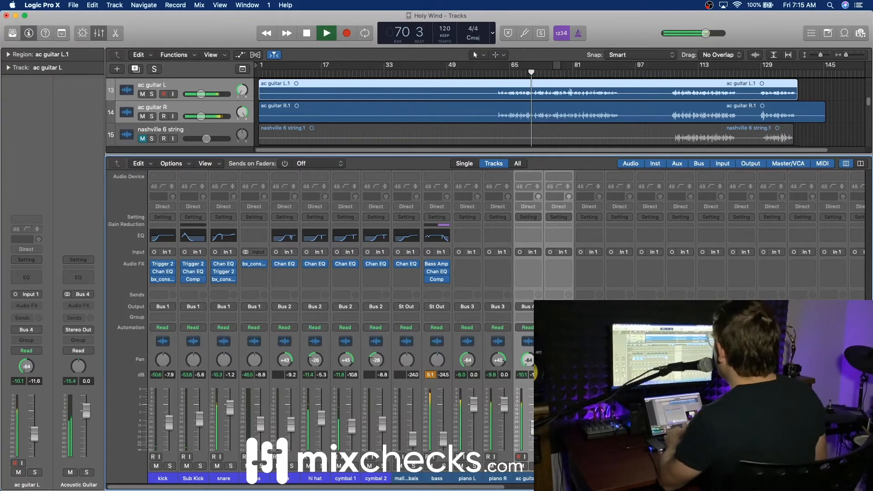
drag(90, 419, 91, 421)
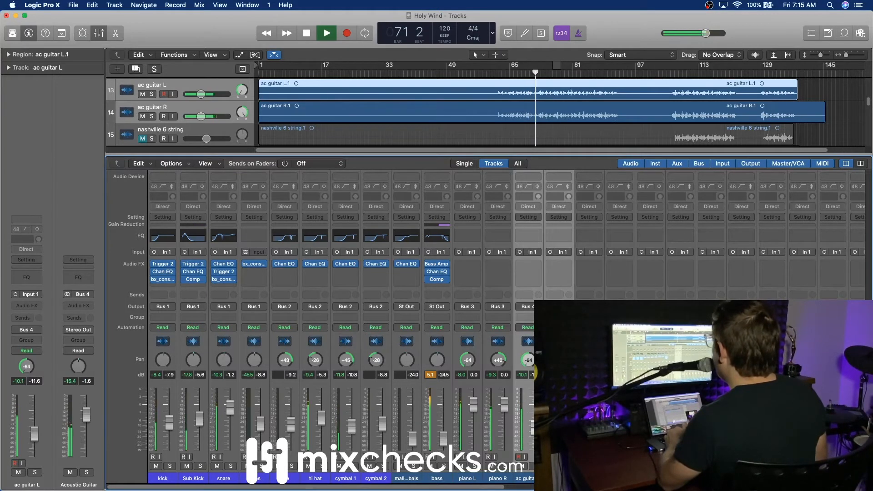
click(88, 472)
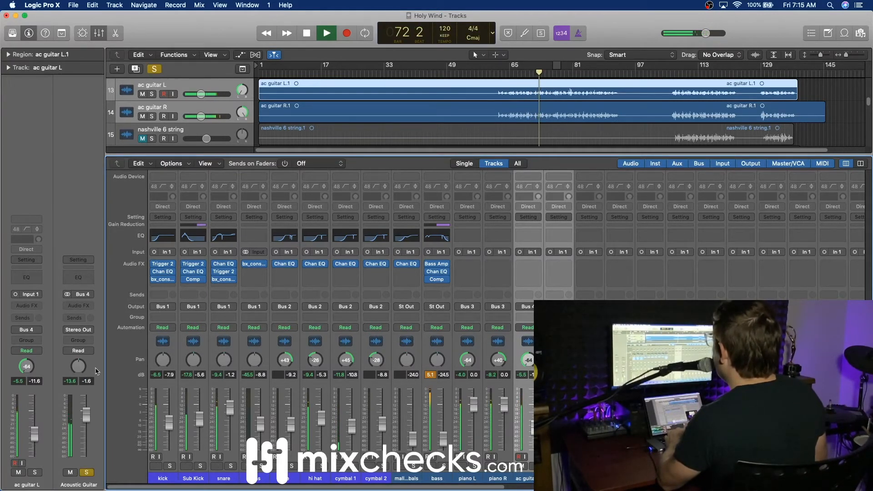
- Equalize the Acoustic Guitar bus with a 182 Hz low cut, -6 dB at 540 Hz and a -12 dB high shelf at 7500 Hz
click(83, 281)
click(32, 67)
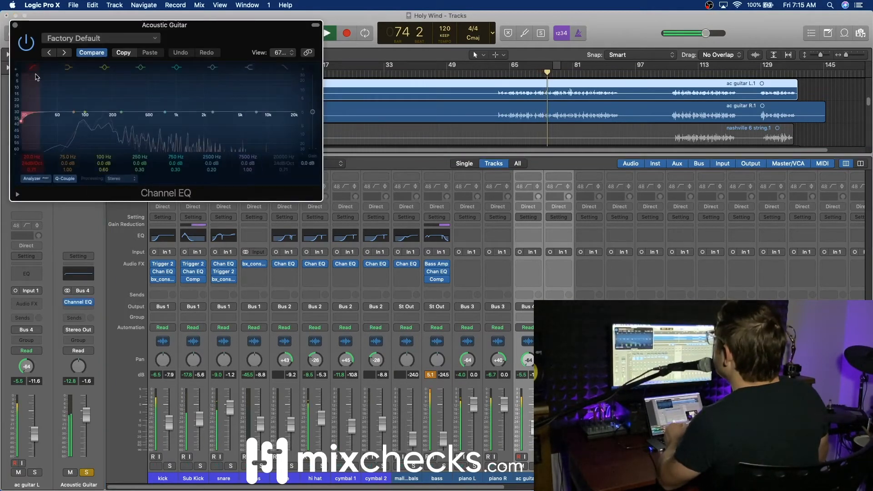
drag(30, 157, 35, 156)
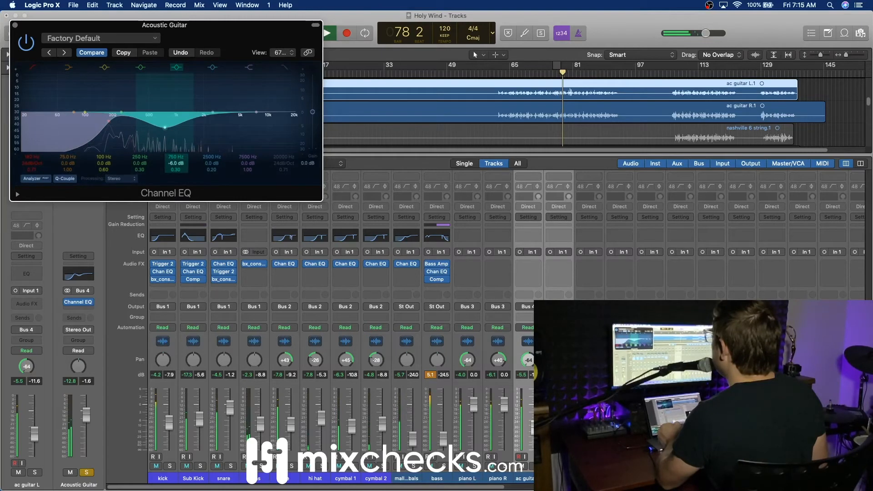
drag(160, 126, 152, 127)
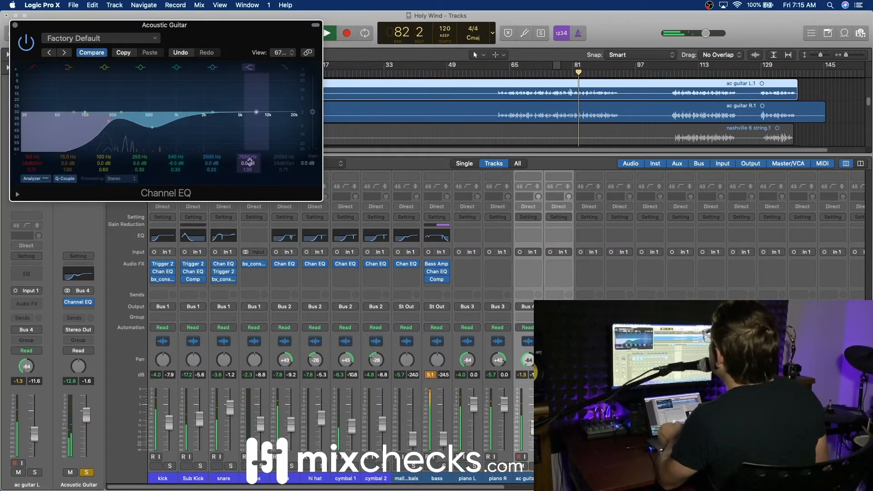
drag(256, 115, 256, 128)
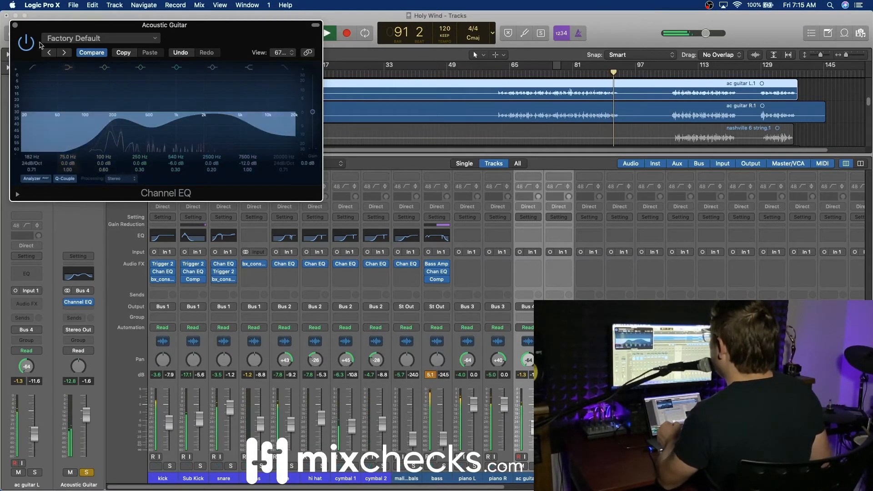
click(15, 26)
- Insert a stereo Compressor after the Channel EQ on the Acoustic Guitar bus
click(90, 304)
click(88, 295)
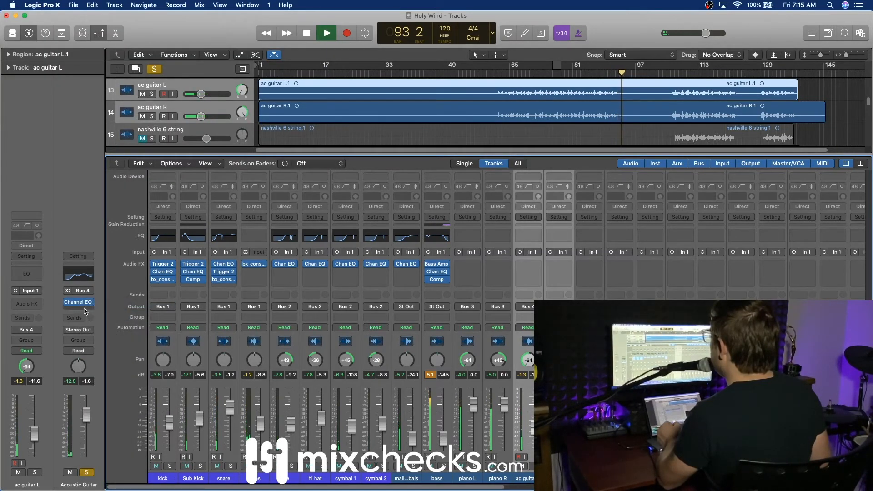
click(85, 303)
mouse_move(91, 392)
mouse_move(191, 399)
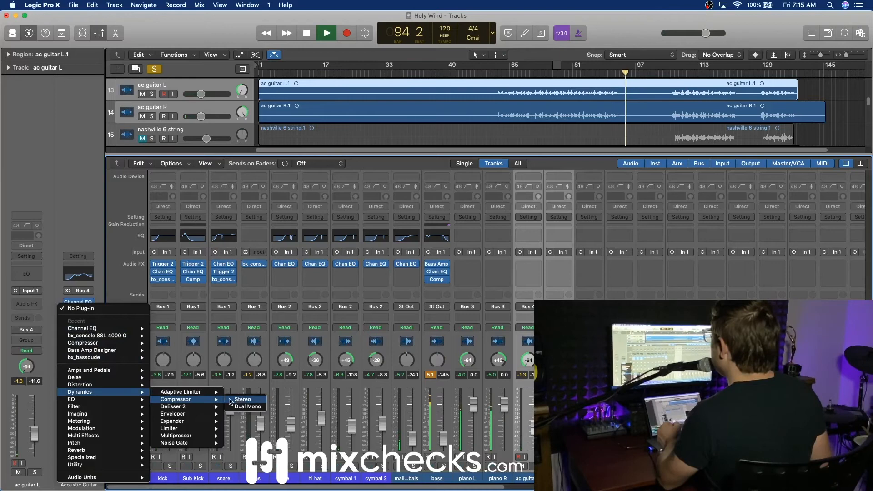
click(238, 399)
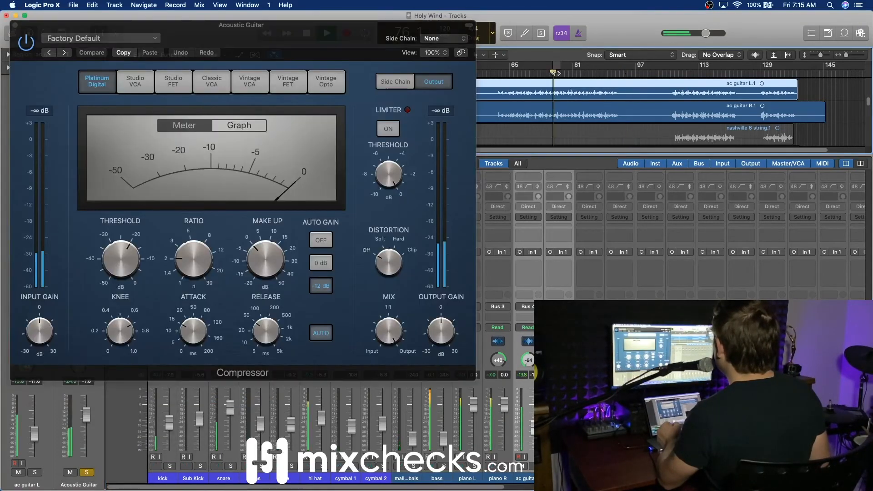
- Switch the Acoustic Guitar compressor to Studio FET, turn off auto gain and auto release, and set the ratio to 2.4:1
click(173, 82)
click(319, 240)
click(330, 329)
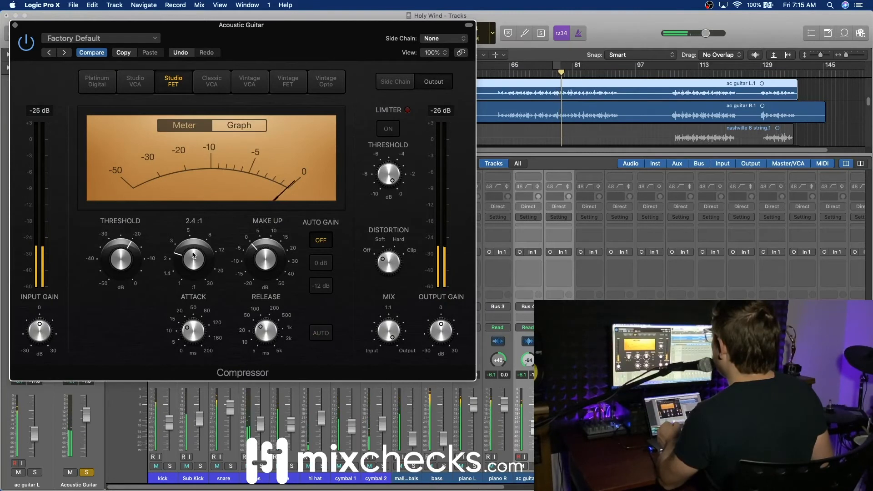
- Shorten the Acoustic Guitar compressor's attack, set its threshold to -25.0 dB and make-up gain to 1.5 dB, and close the plug-in
drag(191, 326, 196, 347)
mouse_move(130, 257)
drag(124, 272, 124, 269)
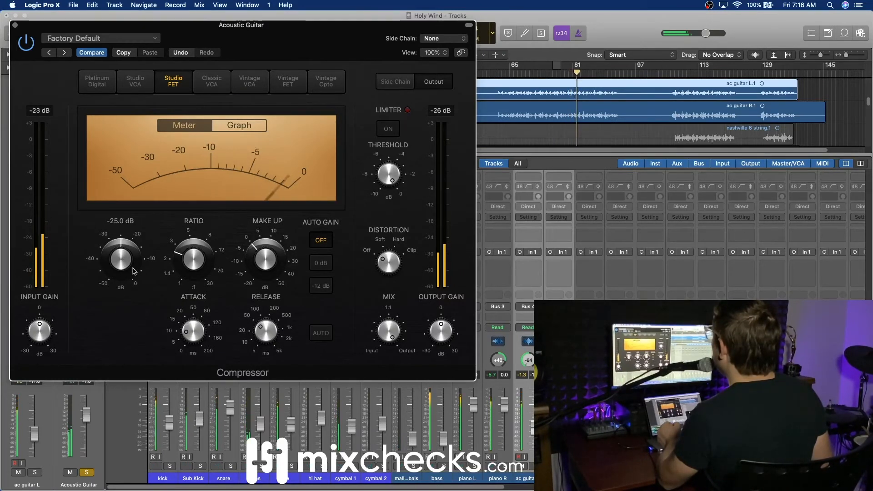
mouse_move(275, 333)
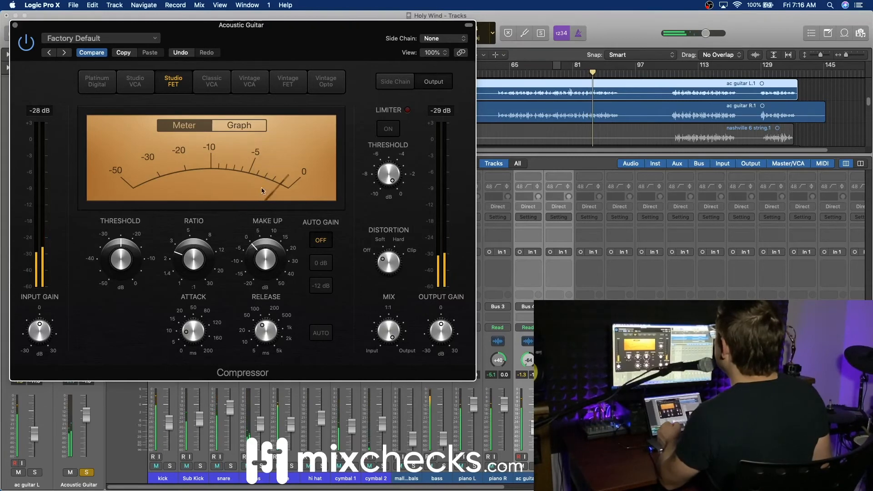
mouse_move(262, 253)
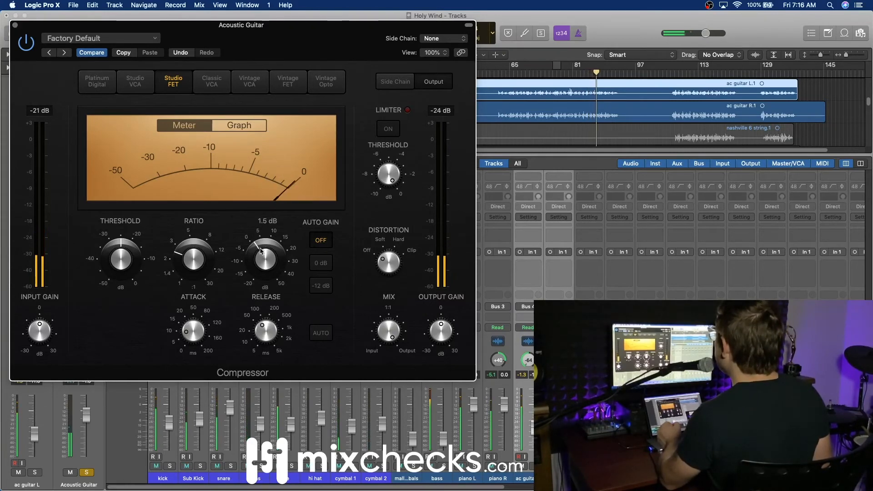
key(super+w)
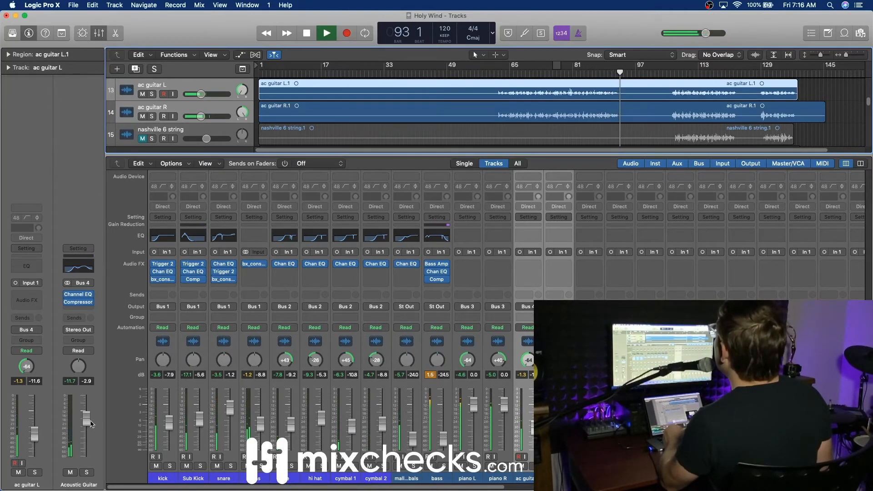
- Play the acoustic guitar section in the full mix from bar 68 and hide the mixer to show the drum tracks
click(597, 75)
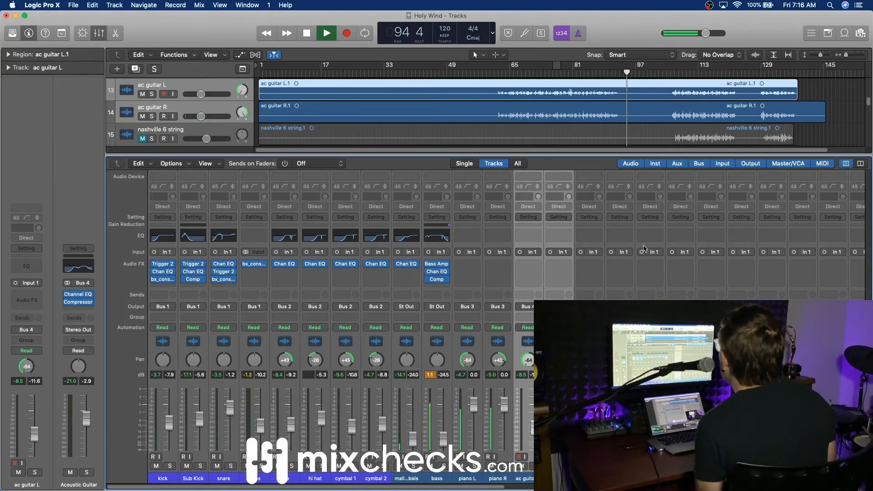
click(523, 74)
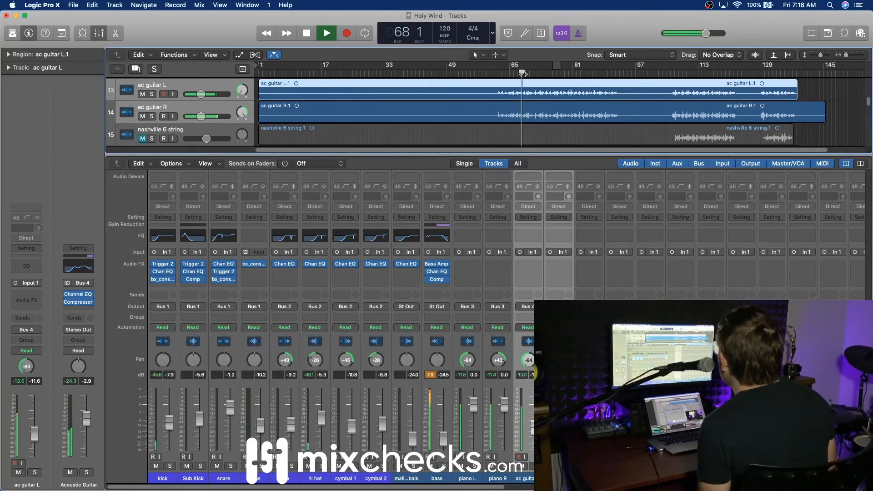
key(x)
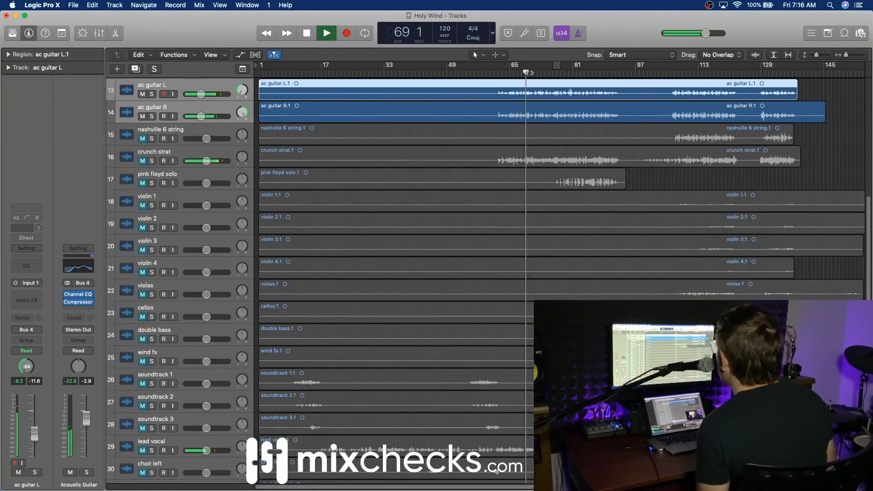
scroll(550, 222, up, 10)
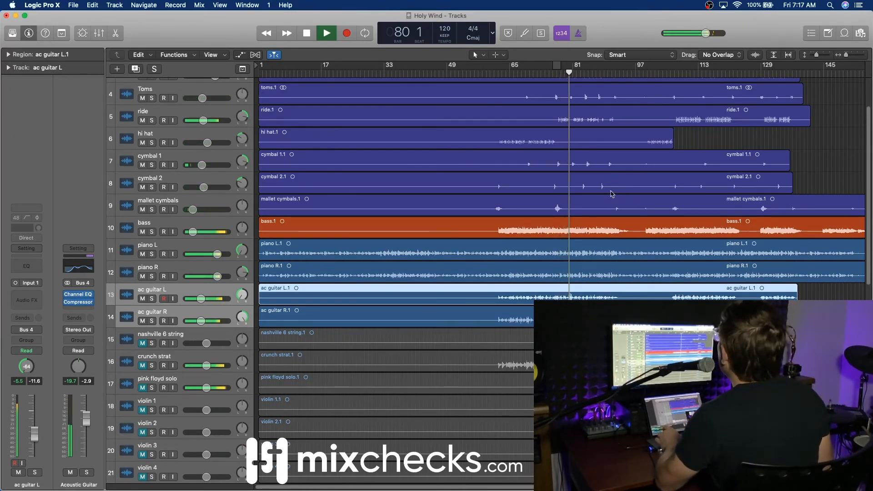
scroll(611, 193, up, 3)
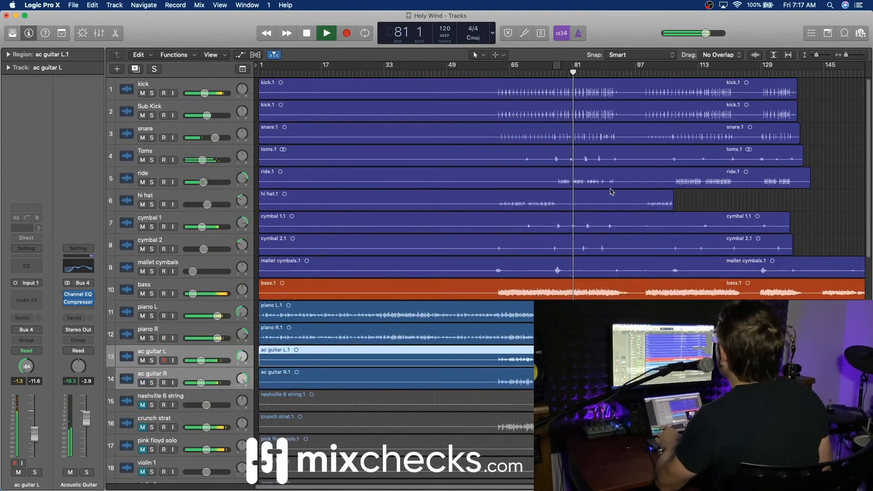
- Set the kick's bx_console expander range to 0.0 dB, turn off the lit switch beside the expander threshold, and close the plug-in
click(193, 85)
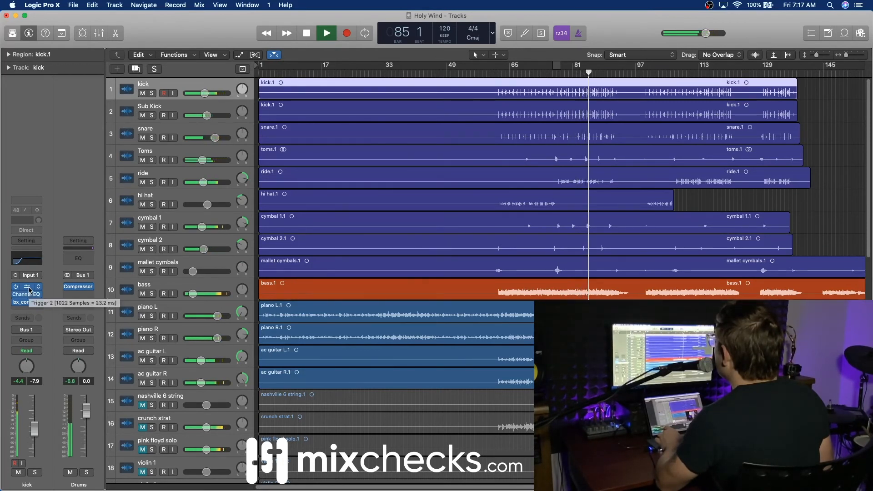
click(29, 302)
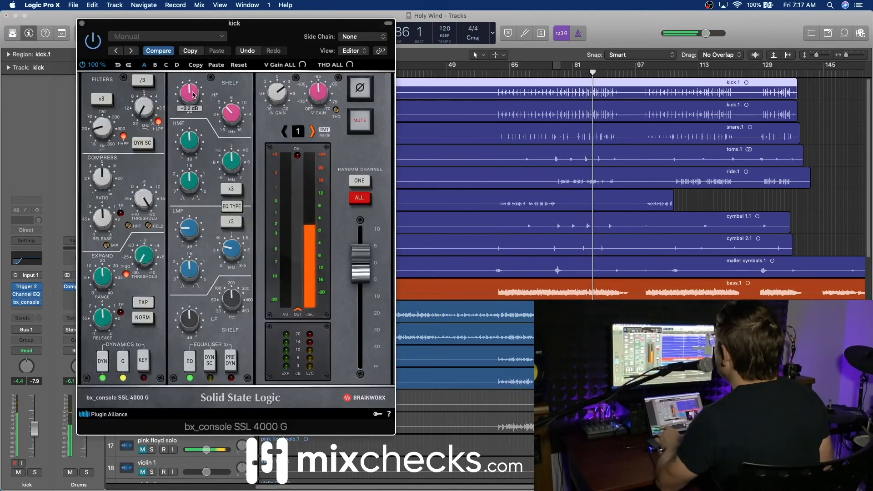
mouse_move(232, 125)
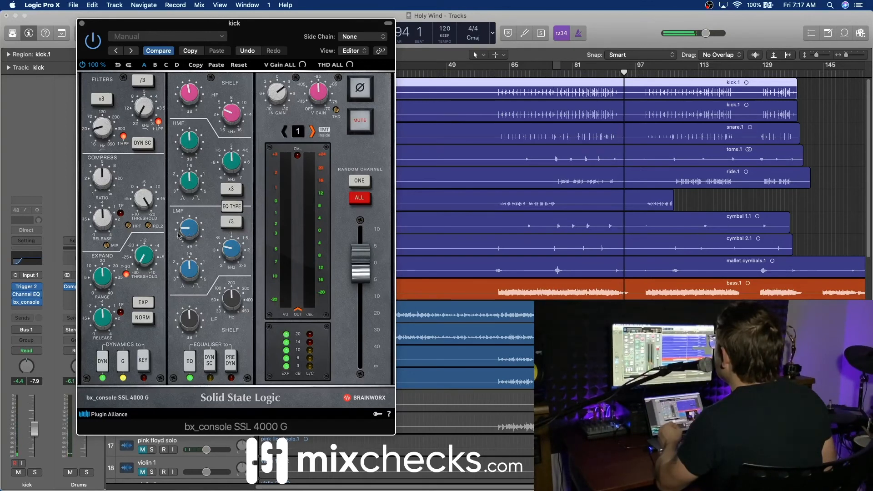
drag(106, 278, 105, 291)
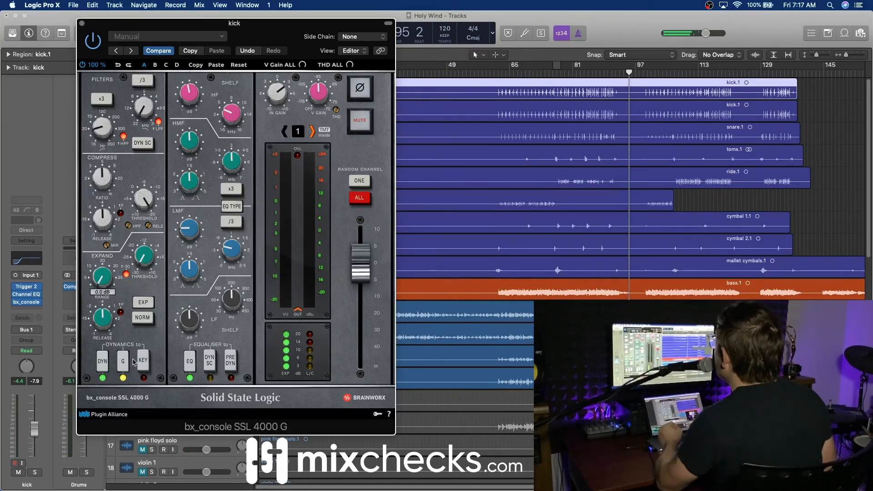
click(548, 73)
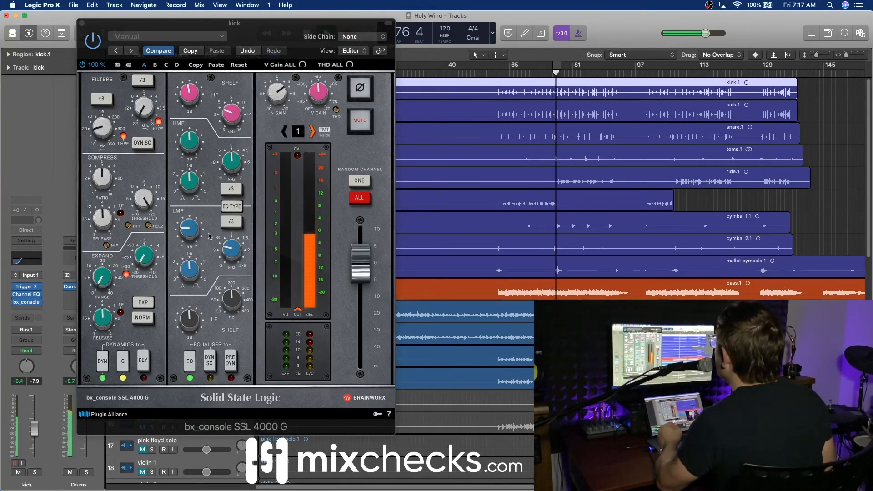
click(128, 275)
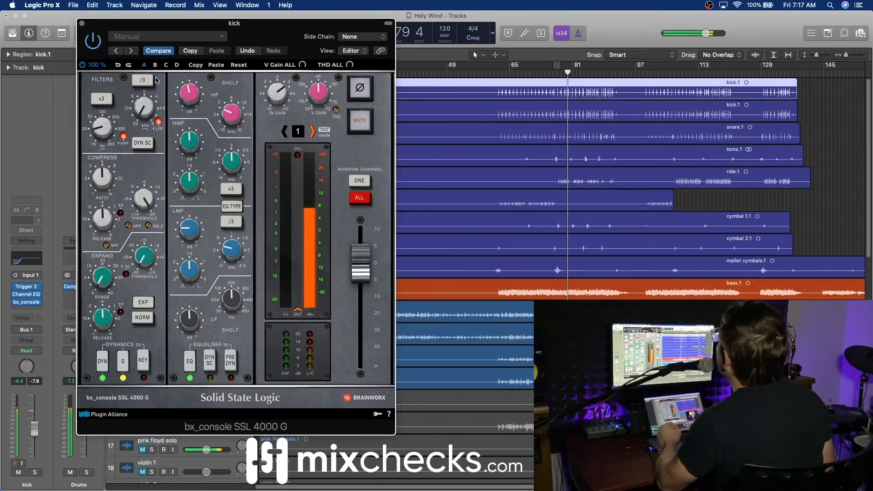
click(82, 23)
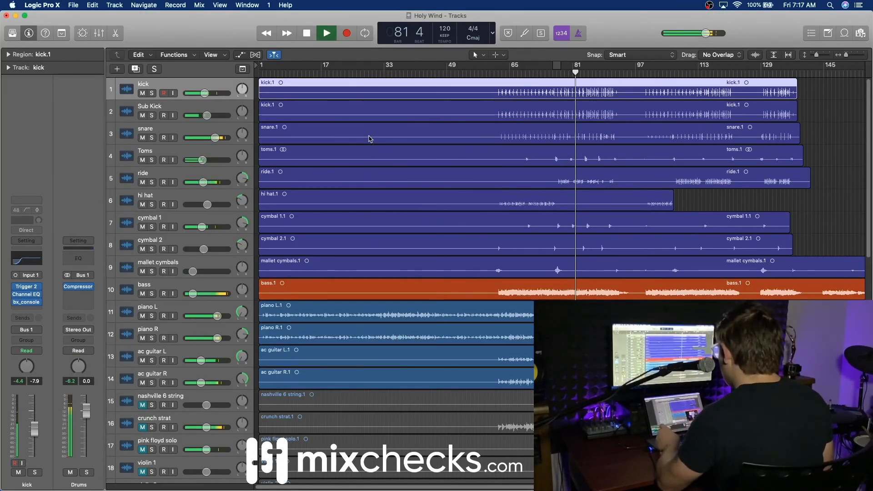
- Unmute and solo the nashville 6 string track and play it from bar 112
key(space)
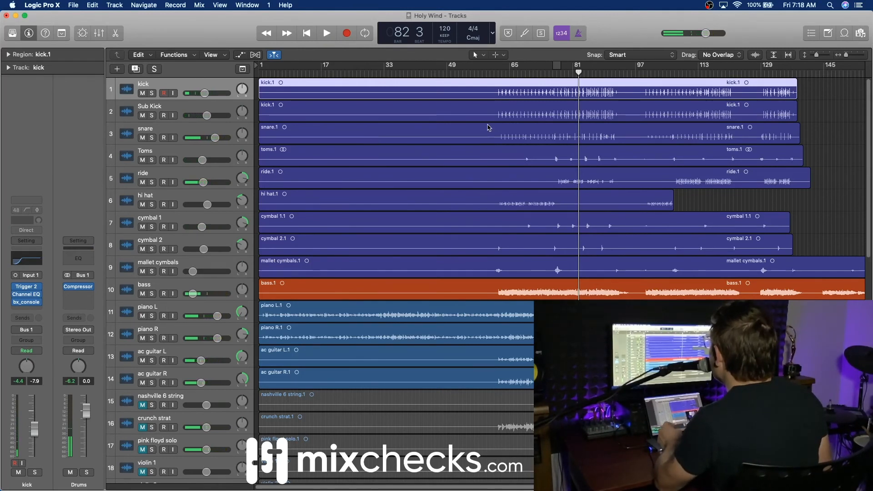
key(space)
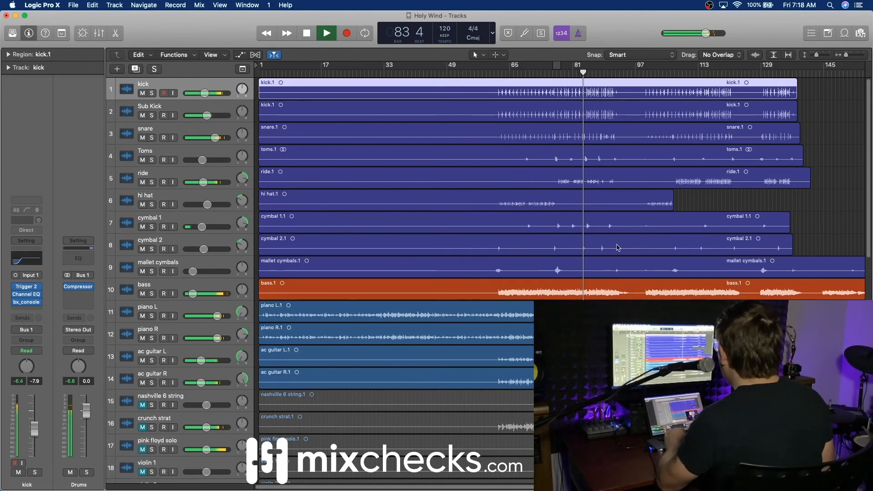
click(142, 405)
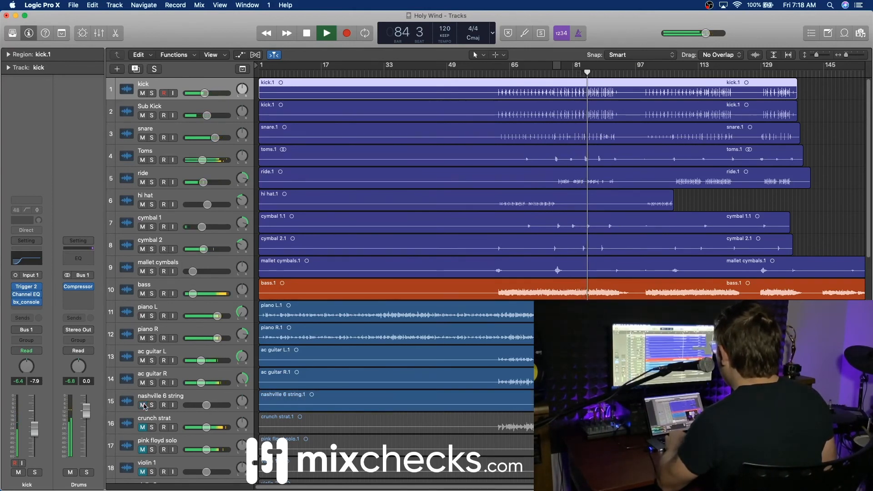
click(152, 405)
click(694, 73)
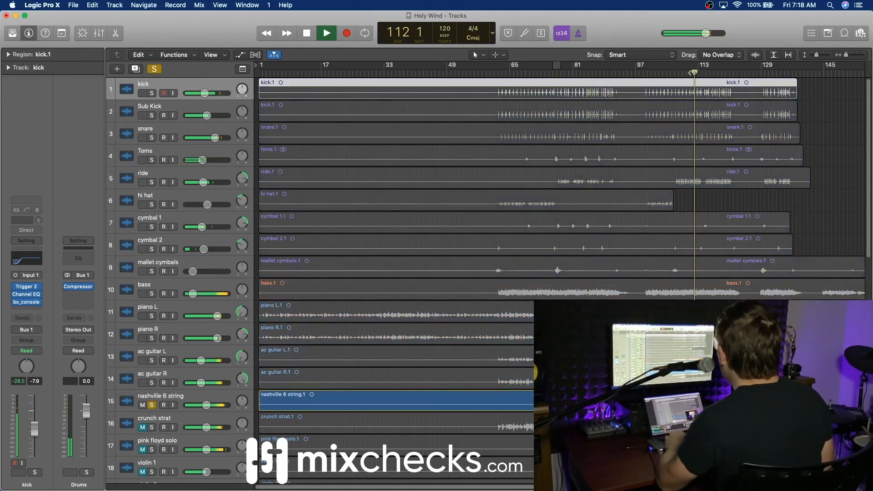
key(space)
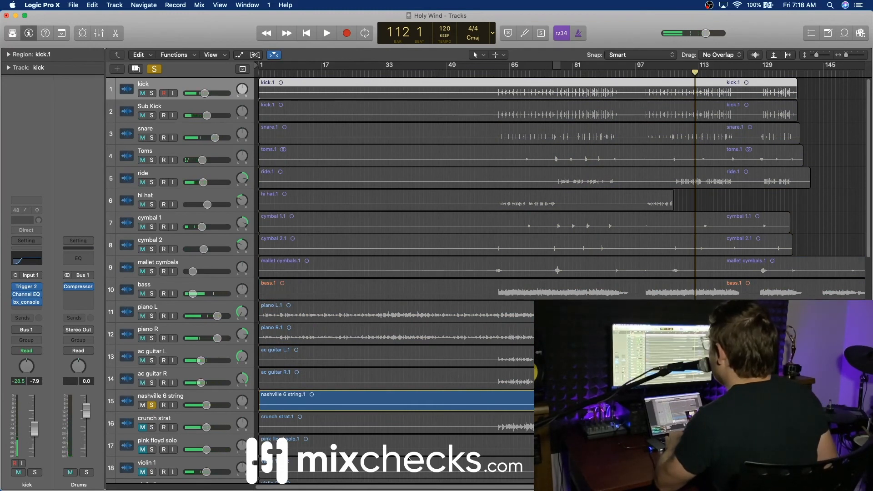
- Lower the nashville 6 string volume to -15.4 dB, select the track, and replay it from bar 112
drag(203, 410, 197, 405)
key(space)
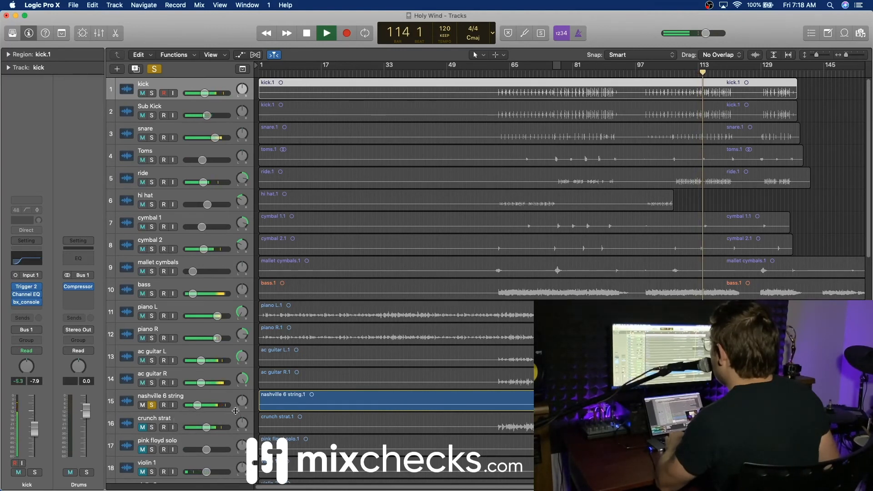
click(215, 398)
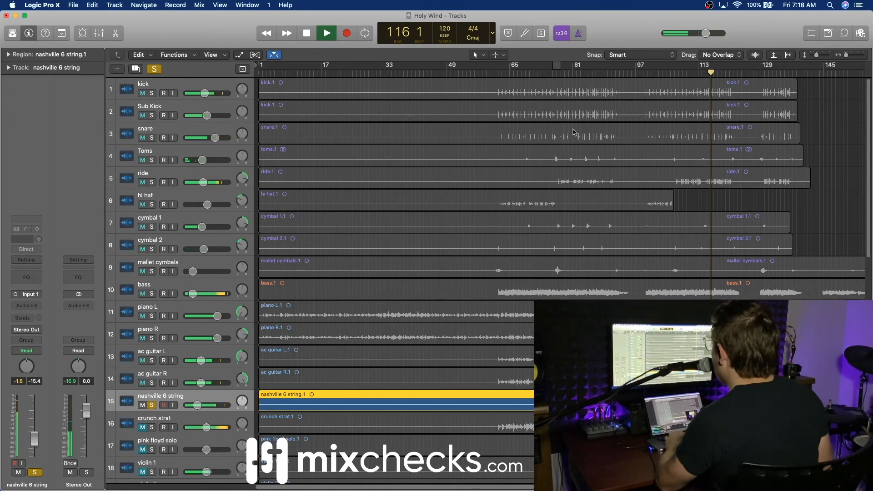
key(space)
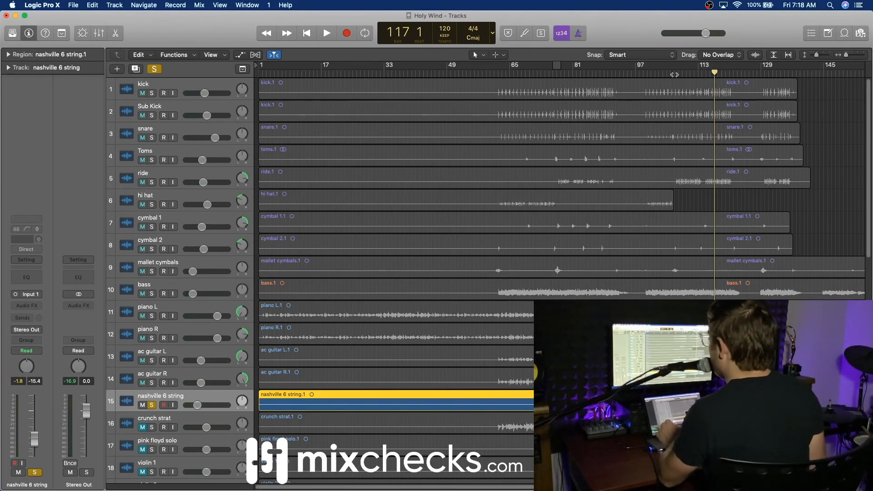
click(693, 72)
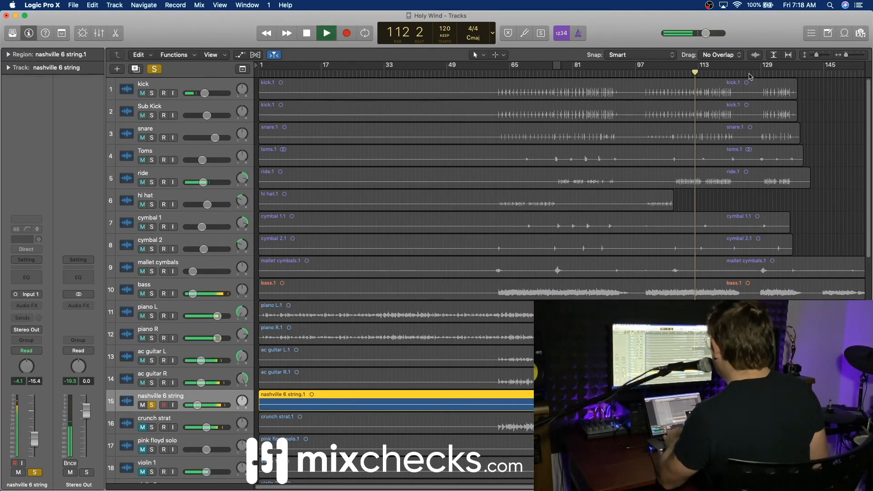
- Equalize nashville 6 string with a 335 Hz low cut, +23.5 dB at 1180 Hz with Q 5.00, and a -3.5 dB high shelf at 7500 Hz
click(26, 278)
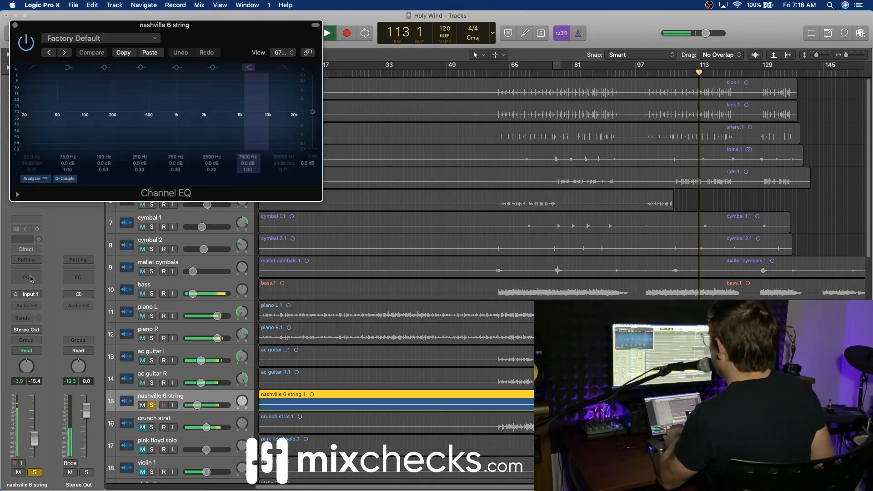
drag(36, 156, 36, 128)
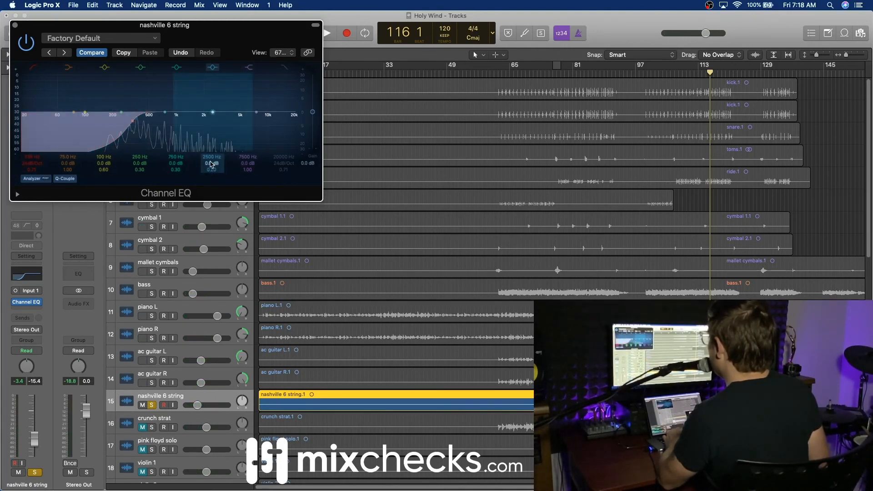
key(space)
drag(209, 162, 209, 177)
drag(261, 160, 261, 170)
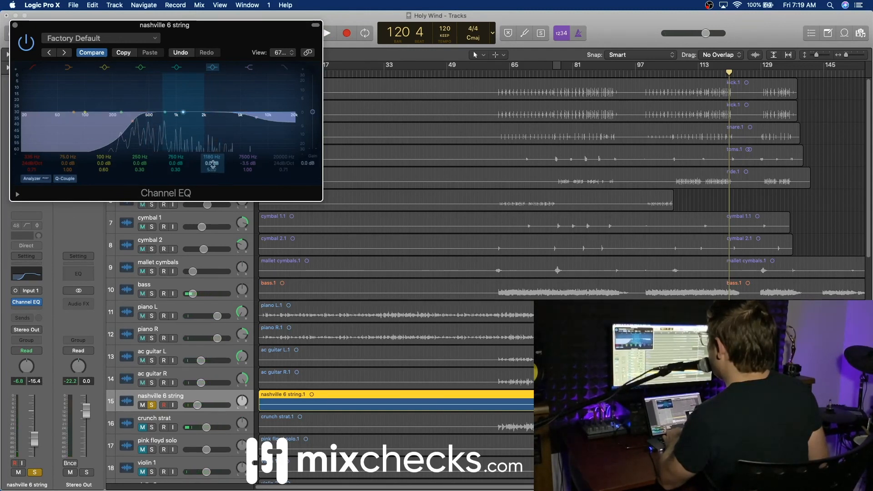
scroll(214, 165, up, 10)
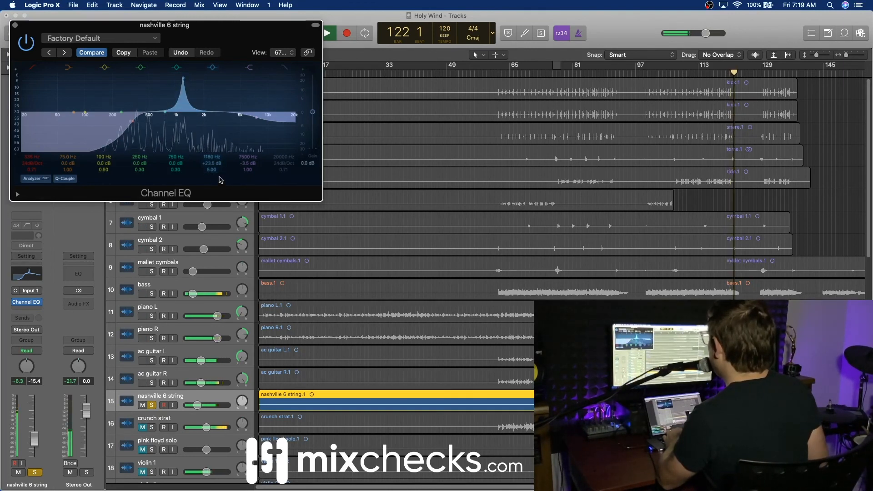
click(703, 71)
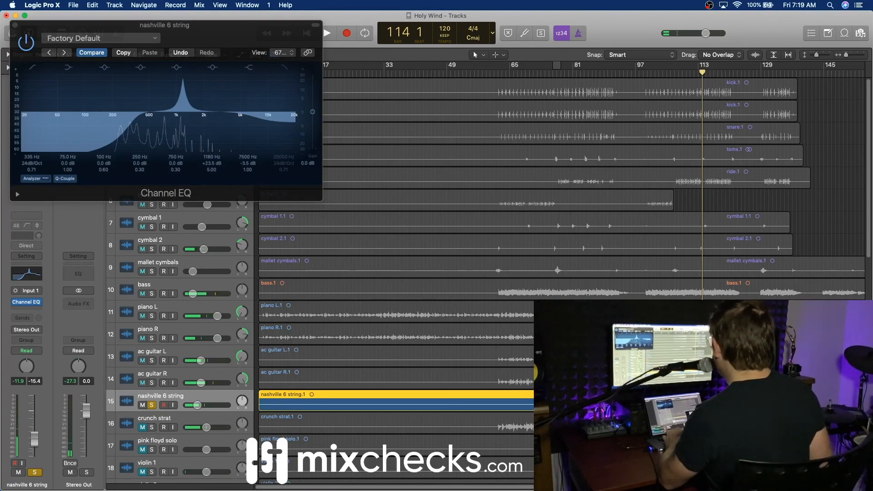